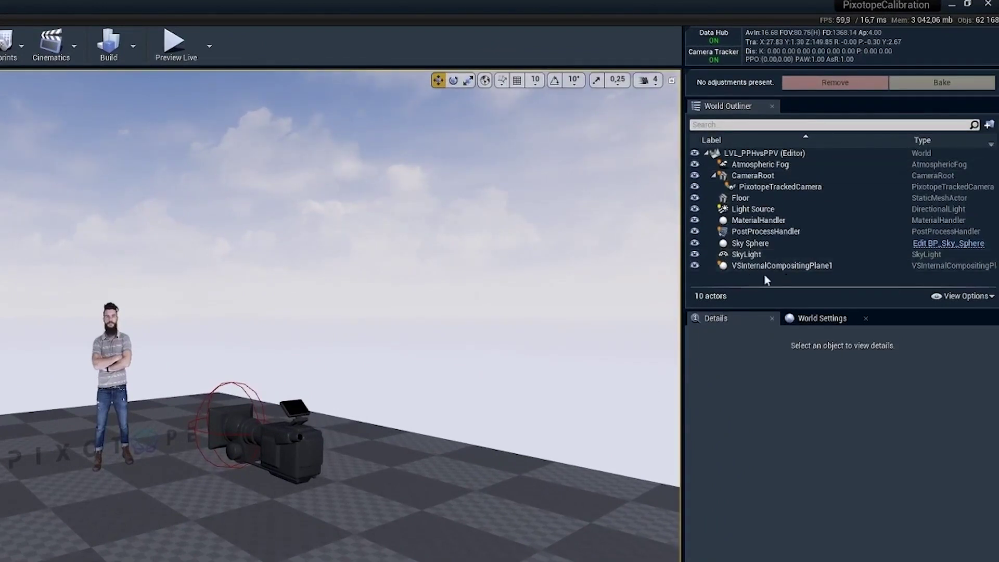
# Select the PostProcessHandler actor in the level
pyautogui.click(789, 233)
pyautogui.moveTo(273, 292); pyautogui.dragTo(256, 315, button='right')
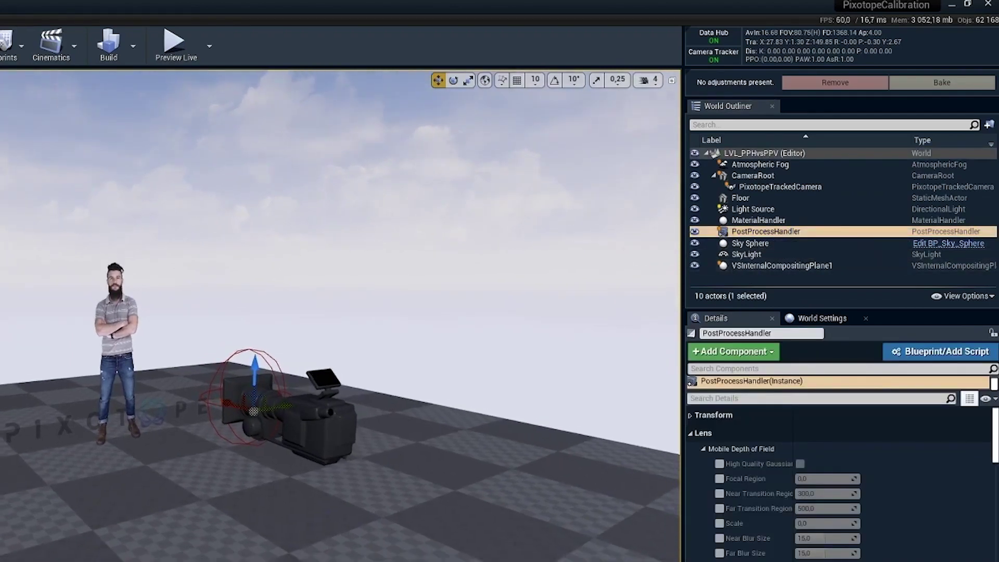
pyautogui.moveTo(333, 312); pyautogui.dragTo(333, 287, button='right')
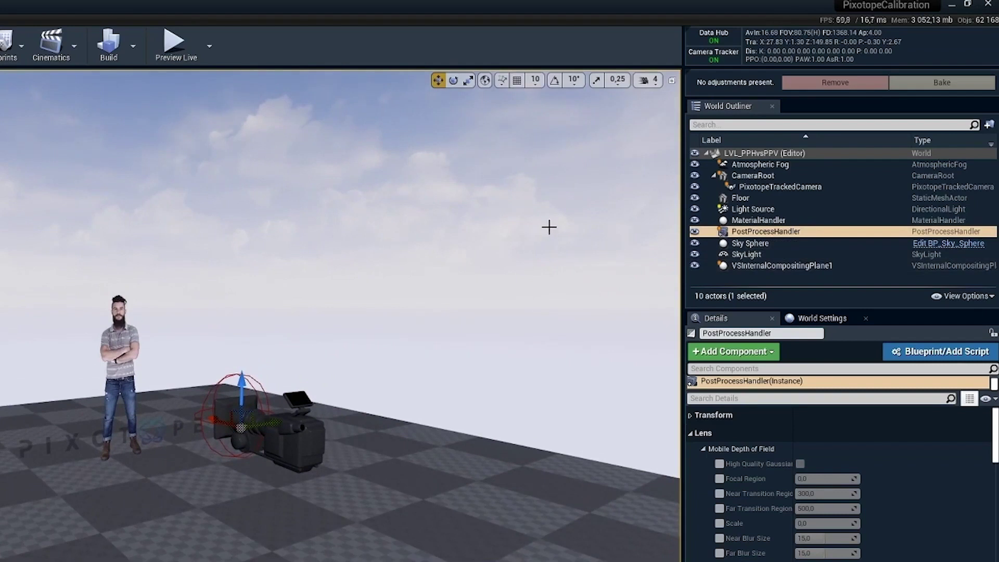
pyautogui.click(770, 237)
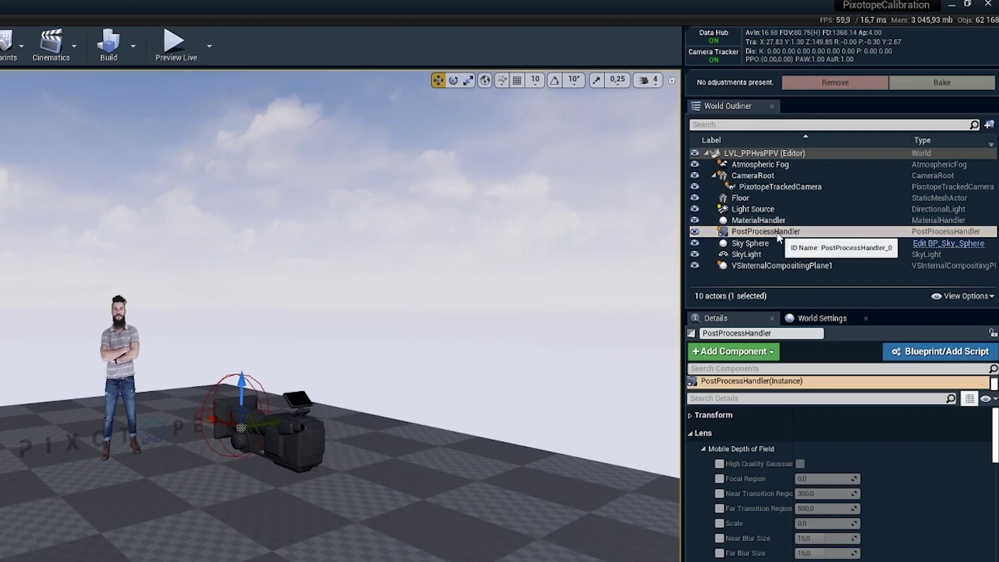
pyautogui.click(764, 237)
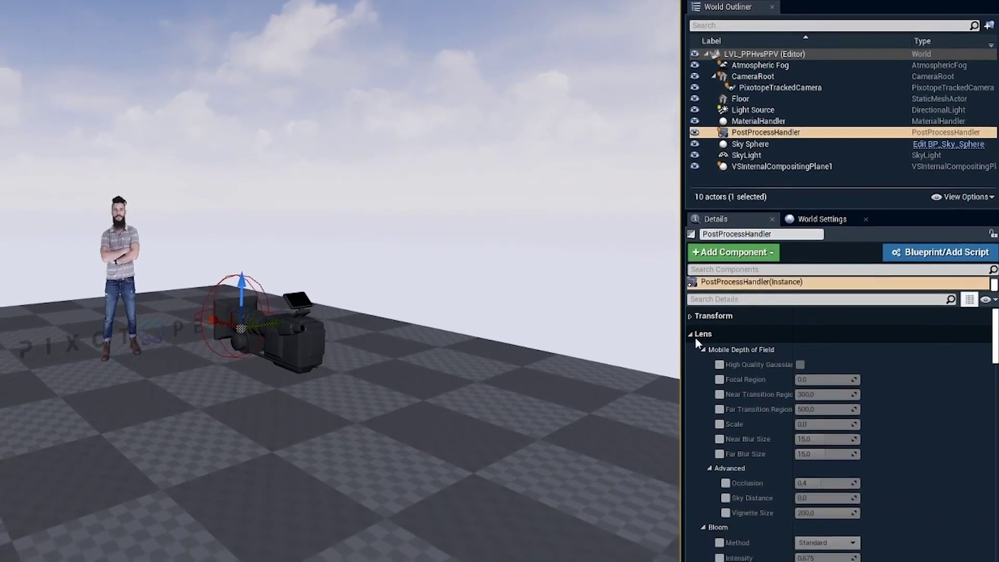
# Collapse the PostProcessHandler's detail categories from Lens through Brush Settings
pyautogui.click(698, 432)
pyautogui.click(703, 449)
pyautogui.click(706, 287)
pyautogui.click(707, 305)
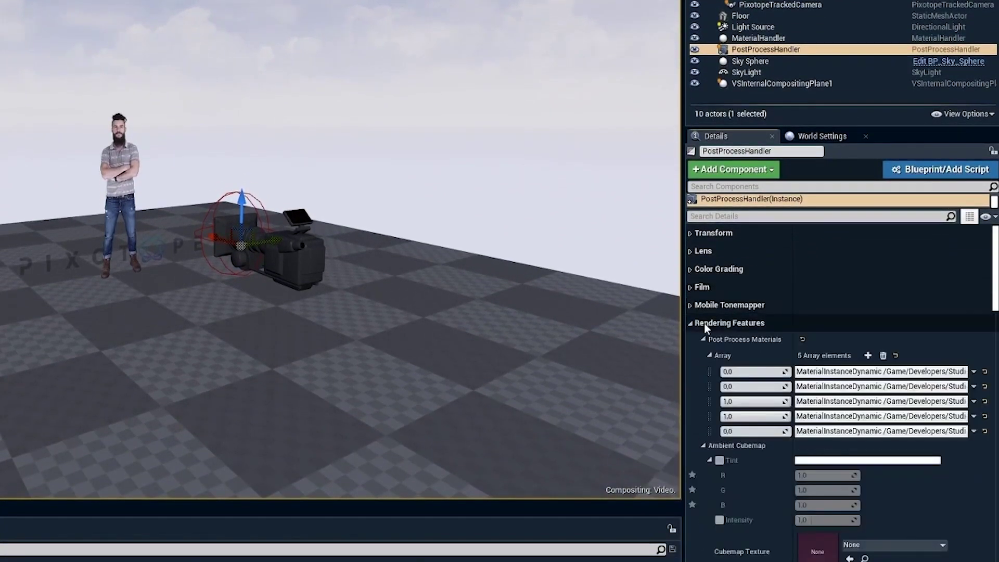
pyautogui.click(707, 322)
pyautogui.click(707, 341)
pyautogui.click(711, 359)
pyautogui.click(712, 360)
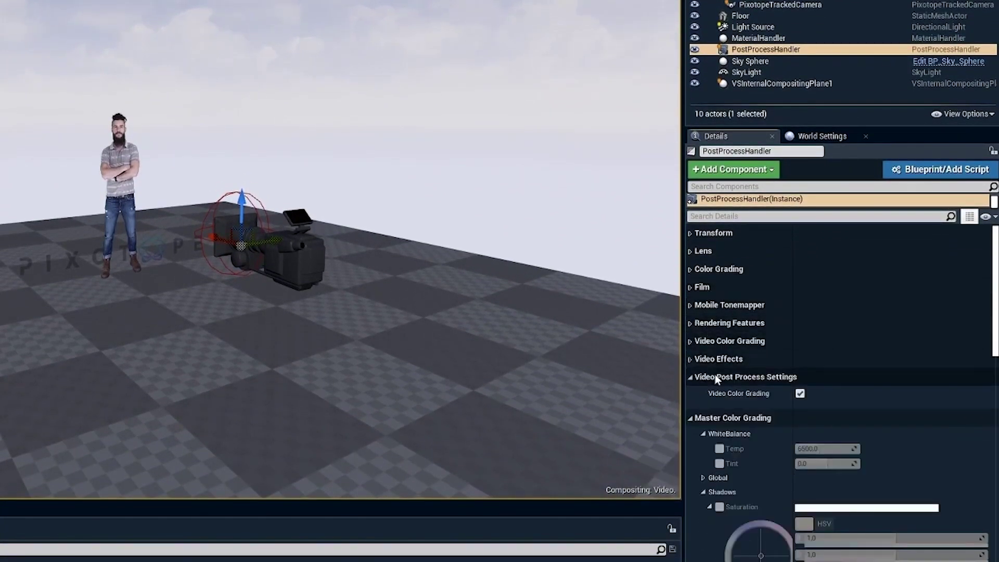
pyautogui.click(708, 377)
pyautogui.click(702, 395)
pyautogui.click(700, 414)
pyautogui.click(708, 432)
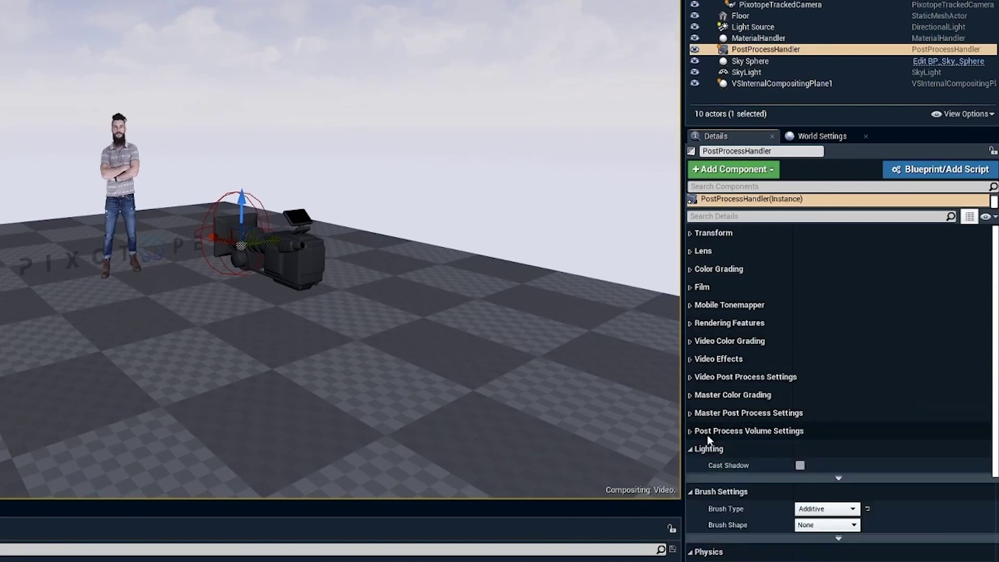
pyautogui.click(701, 449)
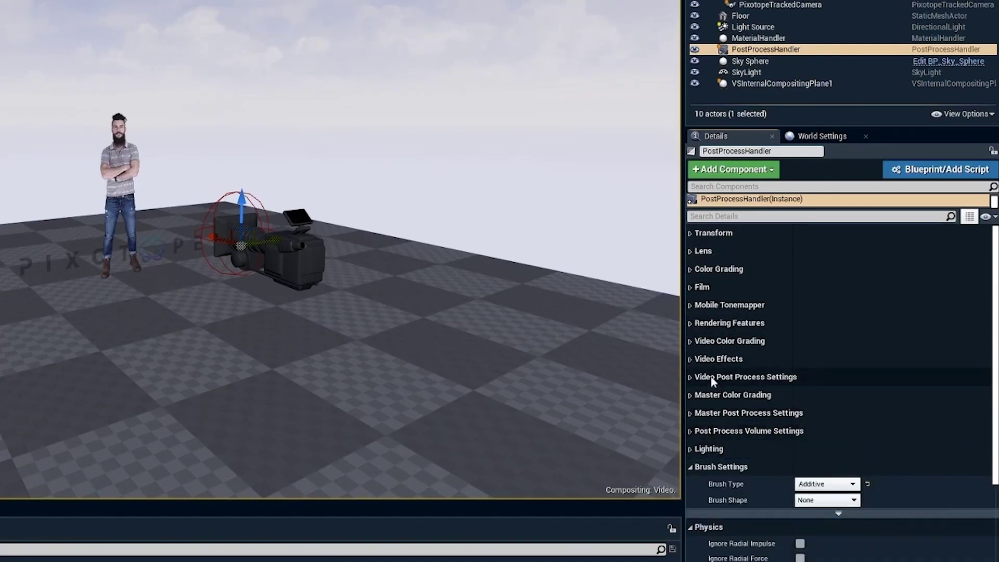
pyautogui.click(716, 468)
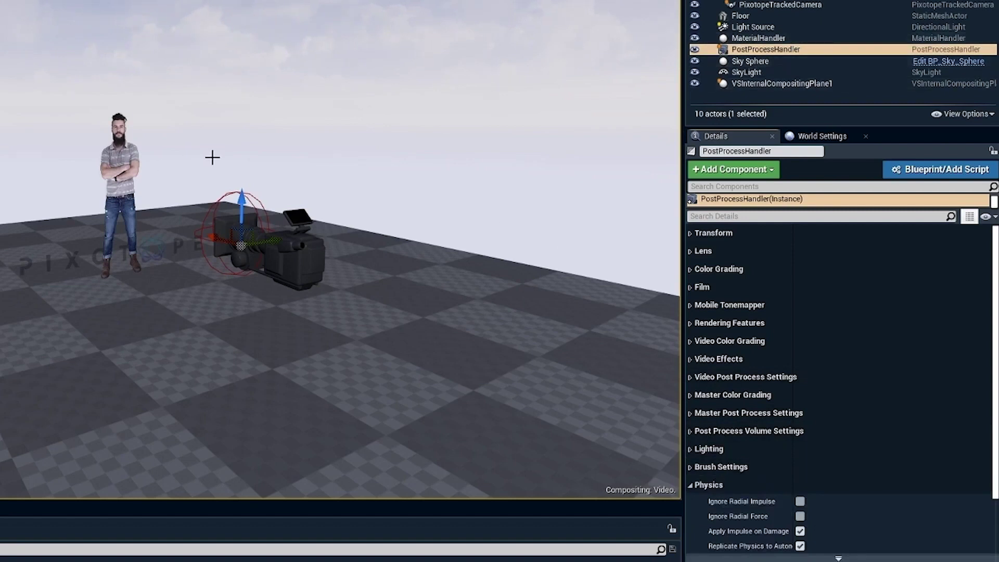
pyautogui.moveTo(212, 156); pyautogui.dragTo(238, 99, button='right')
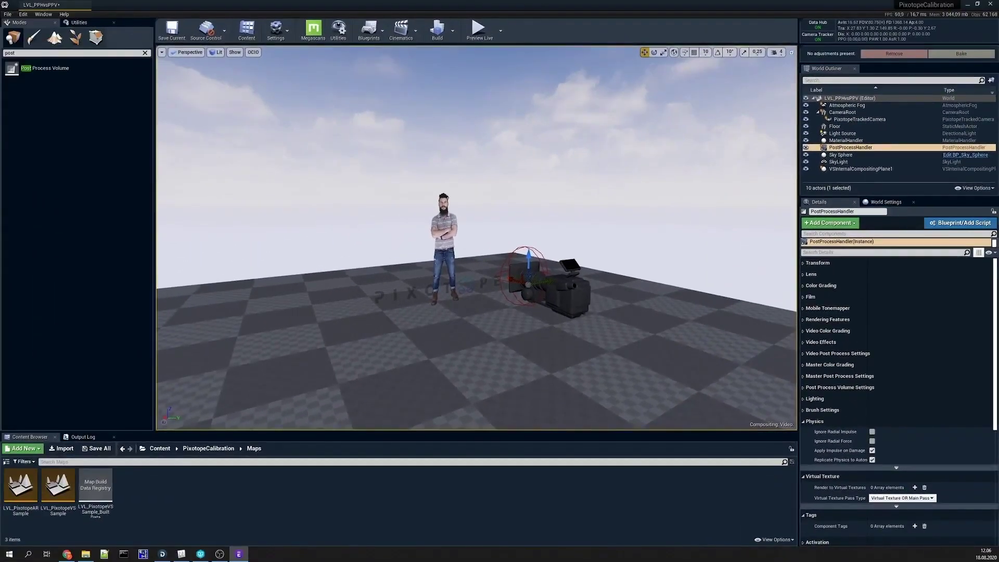
# Switch to the Pixotope window, choose Production mode and look through the Composite, Effects and Color Grading pages
pyautogui.hotkey('alt', 'Tab')
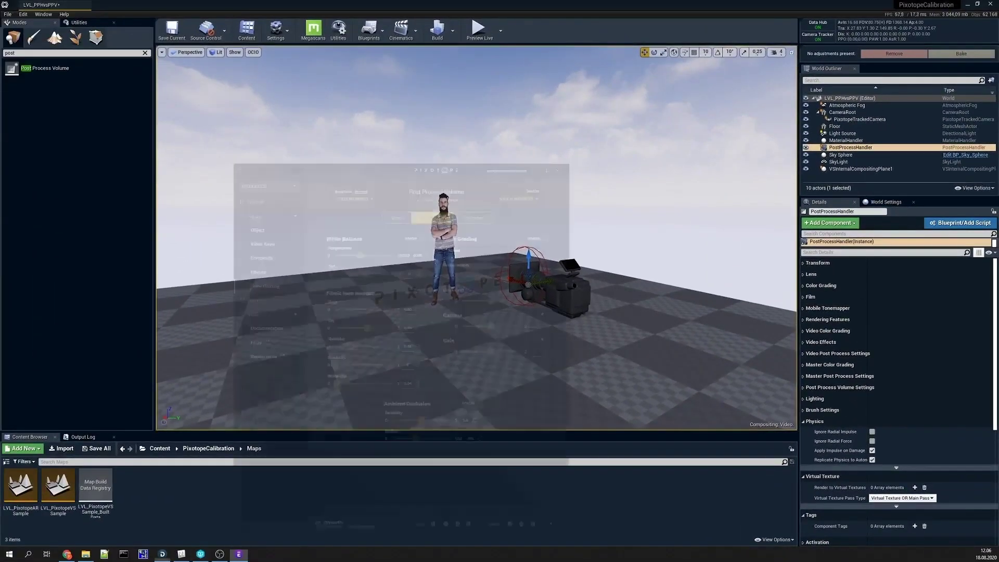
pyautogui.moveTo(439, 69); pyautogui.dragTo(343, 80)
pyautogui.click(199, 103)
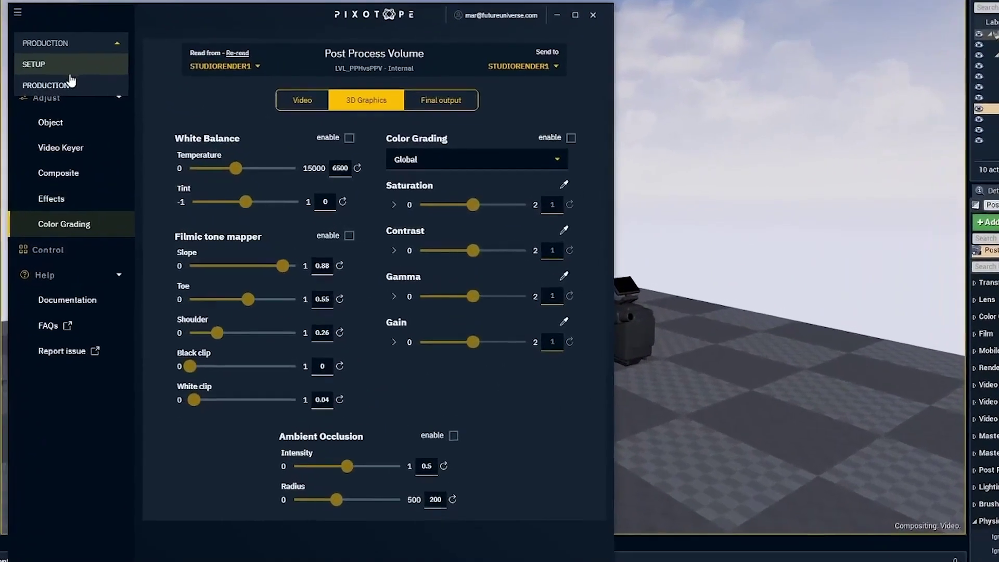
pyautogui.click(71, 83)
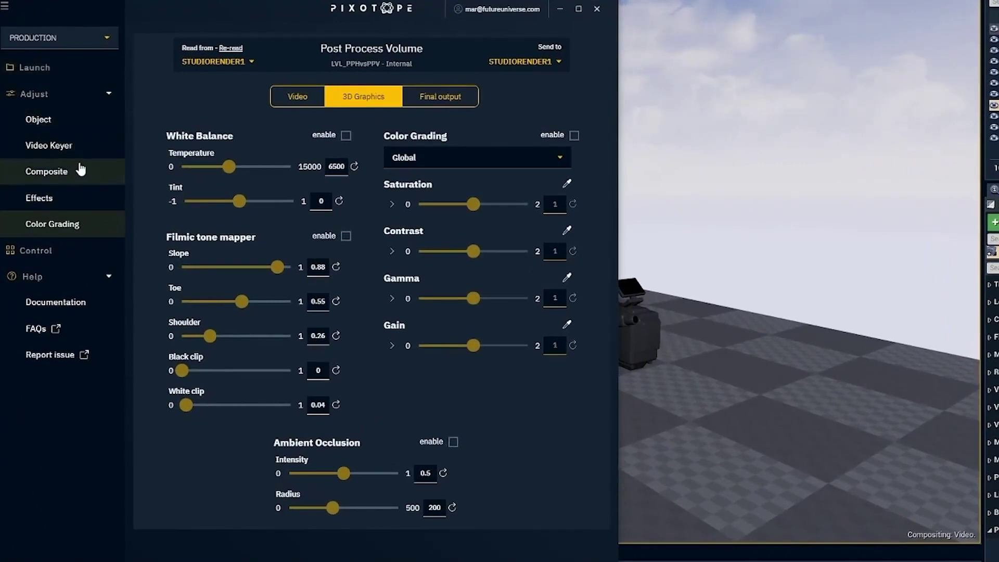
pyautogui.click(80, 167)
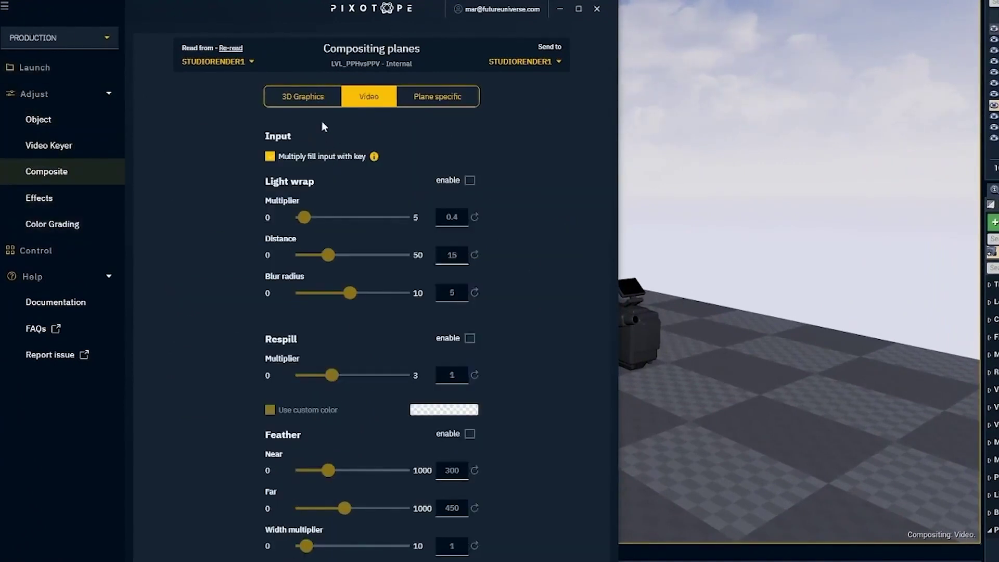
pyautogui.click(75, 190)
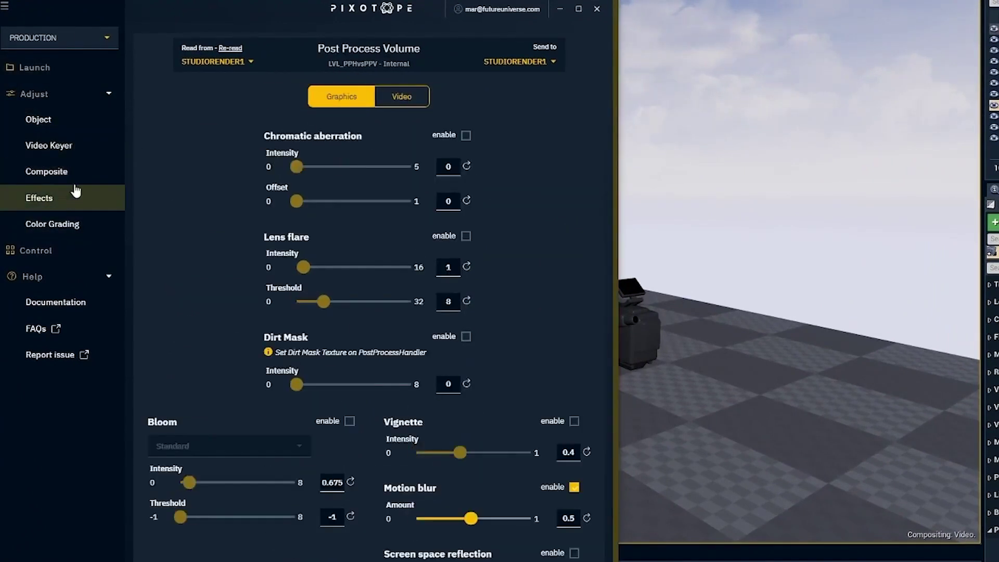
pyautogui.click(83, 229)
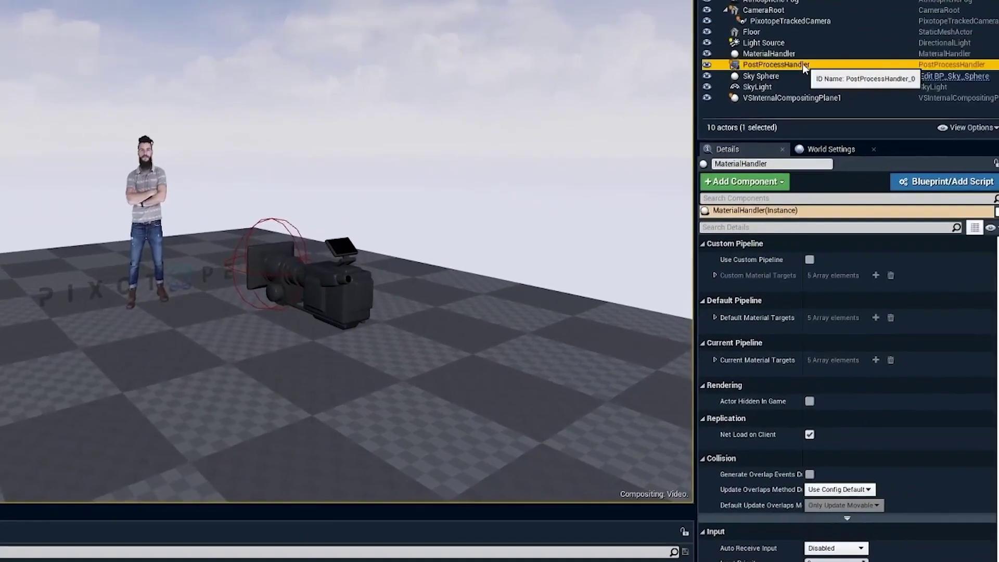
# Select the PostProcessHandler in the editor and filter its details by "white"
pyautogui.click(775, 64)
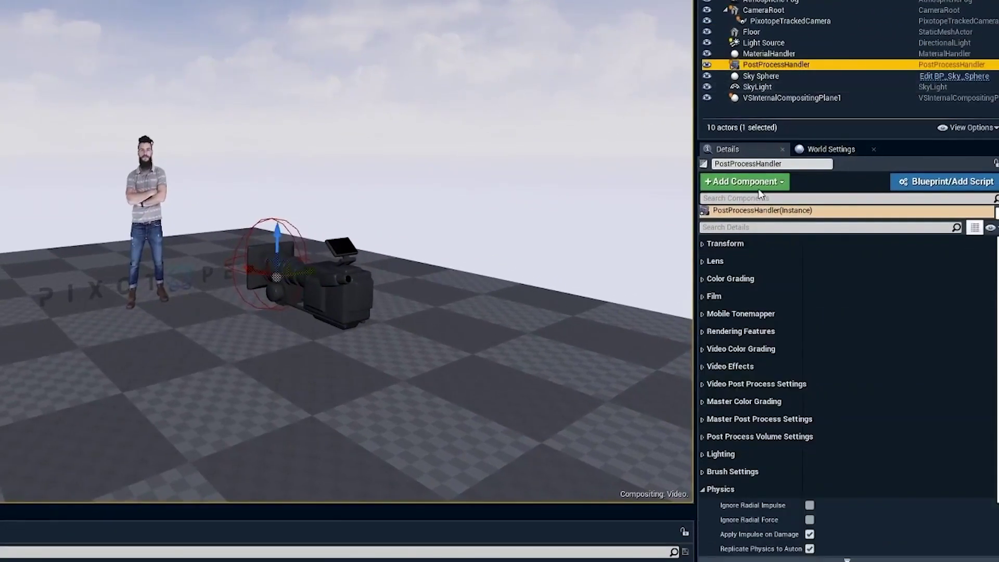
pyautogui.click(755, 228)
pyautogui.write('w')
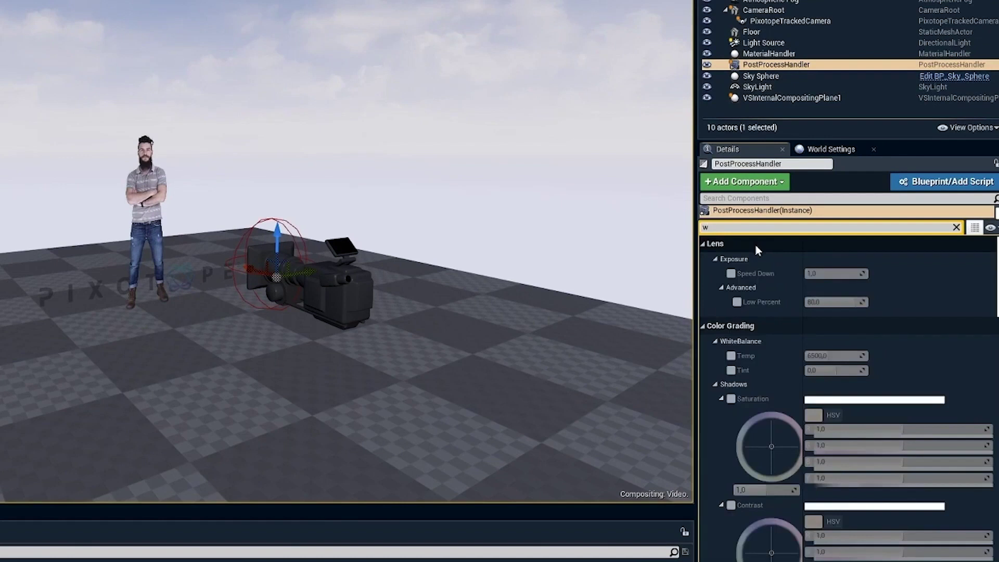
pyautogui.write('hite')
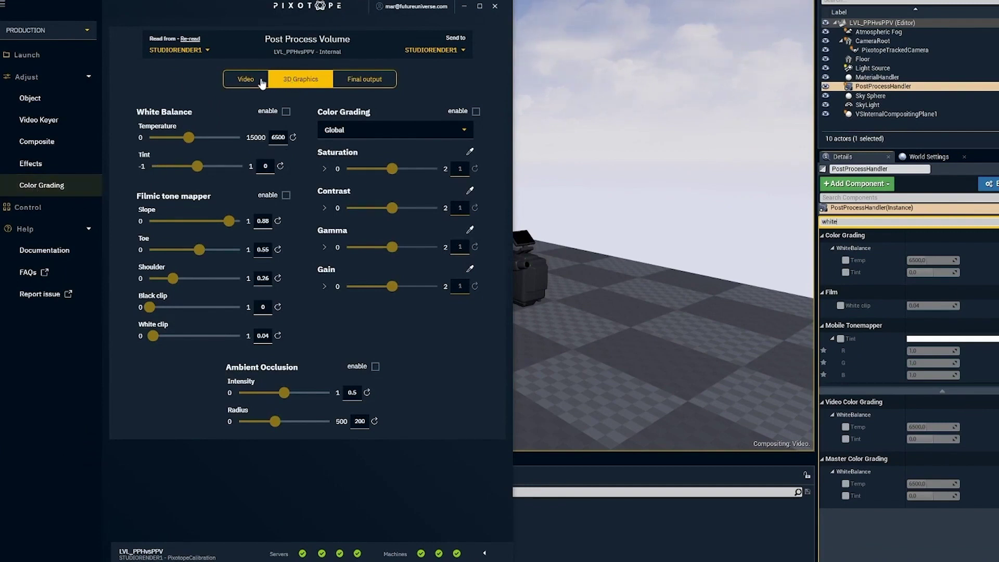
# Try a White Balance temperature of 8885 on the 3D Graphics in Pixotope, turn White Balance off again and return to the editor
pyautogui.click(286, 112)
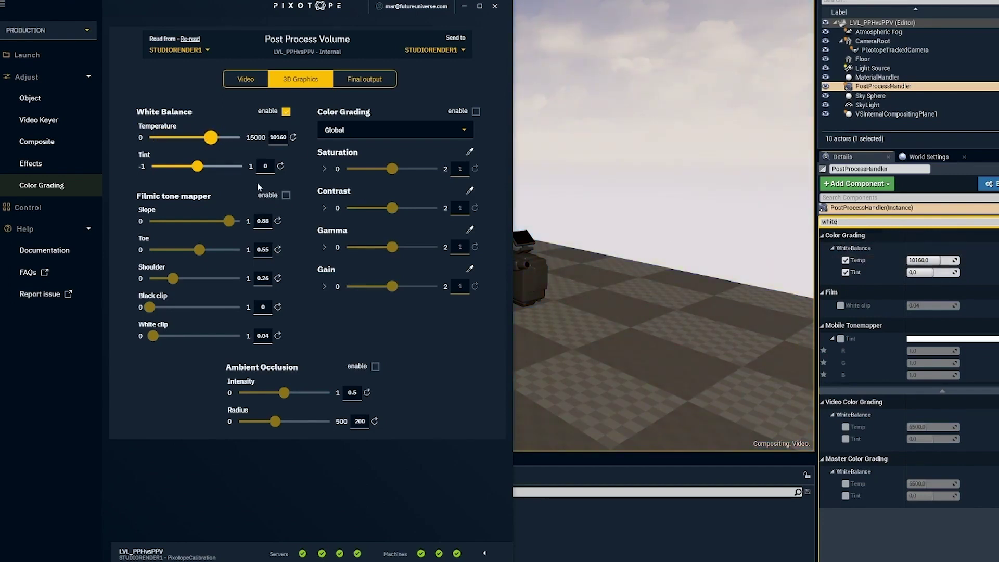
pyautogui.moveTo(234, 140); pyautogui.dragTo(207, 142)
pyautogui.moveTo(224, 15); pyautogui.dragTo(201, 23)
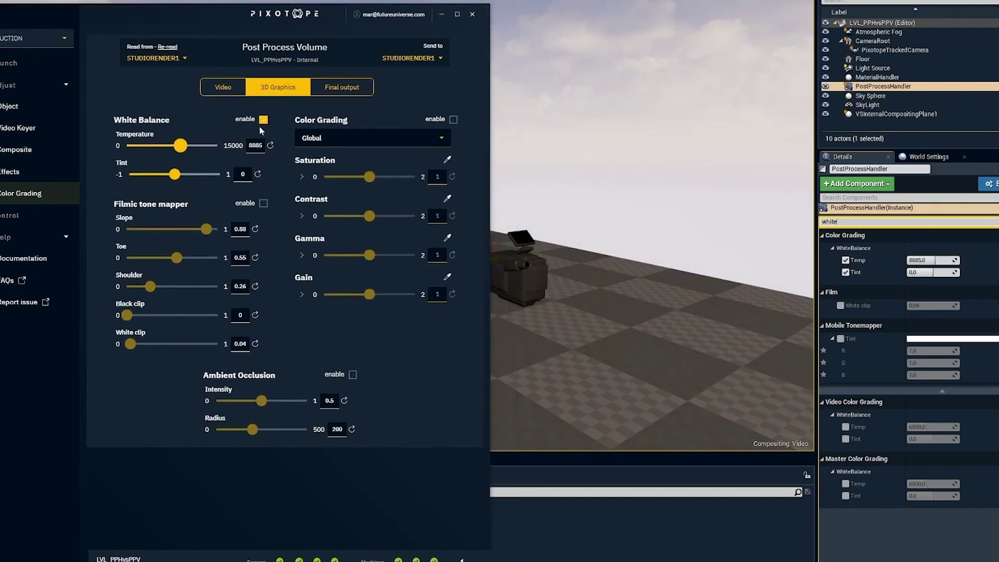
pyautogui.click(263, 121)
pyautogui.click(441, 15)
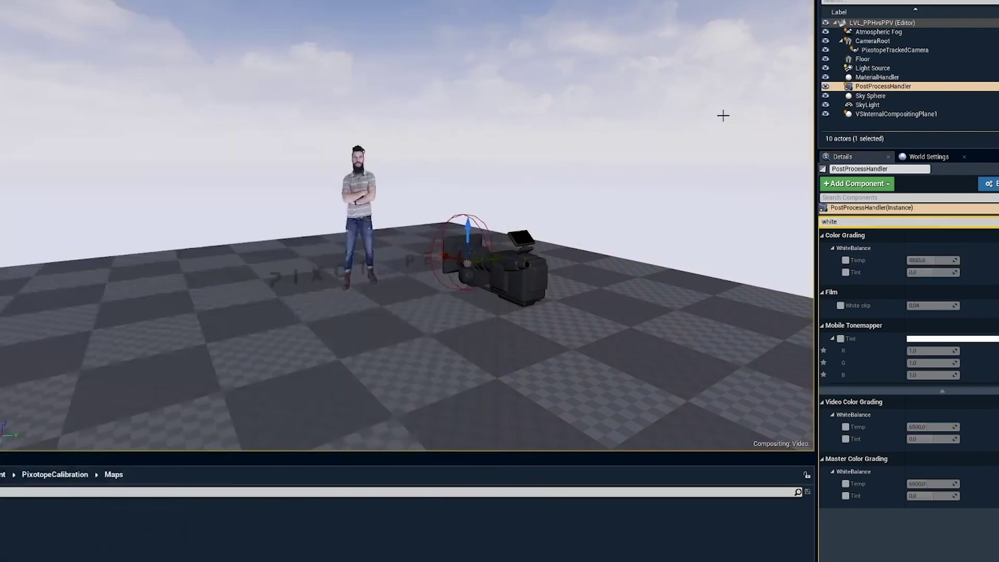
# Clear the PostProcessHandler's details filter and examine its Post Process Volume Settings
pyautogui.click(885, 86)
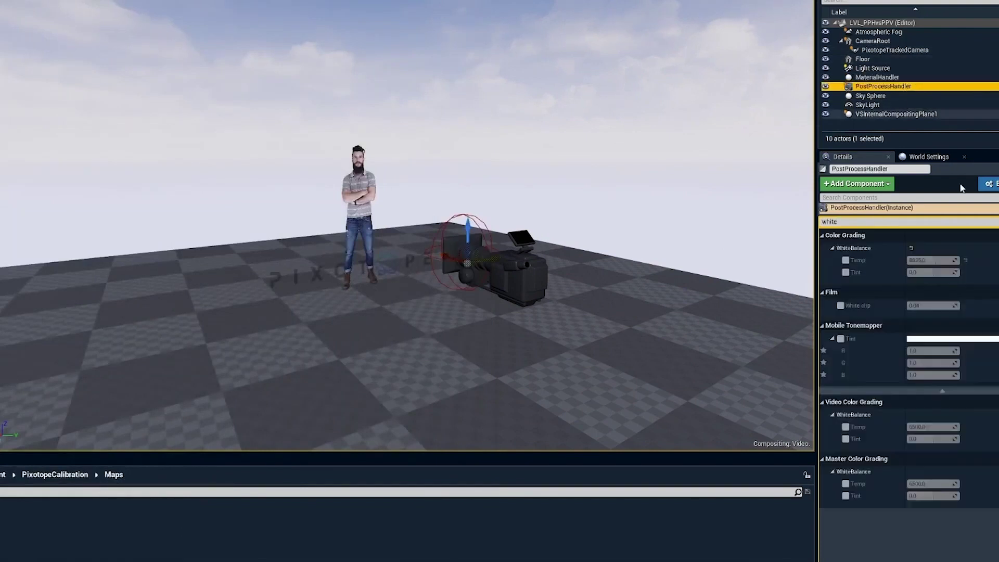
pyautogui.click(854, 223)
pyautogui.press('BackSpace')
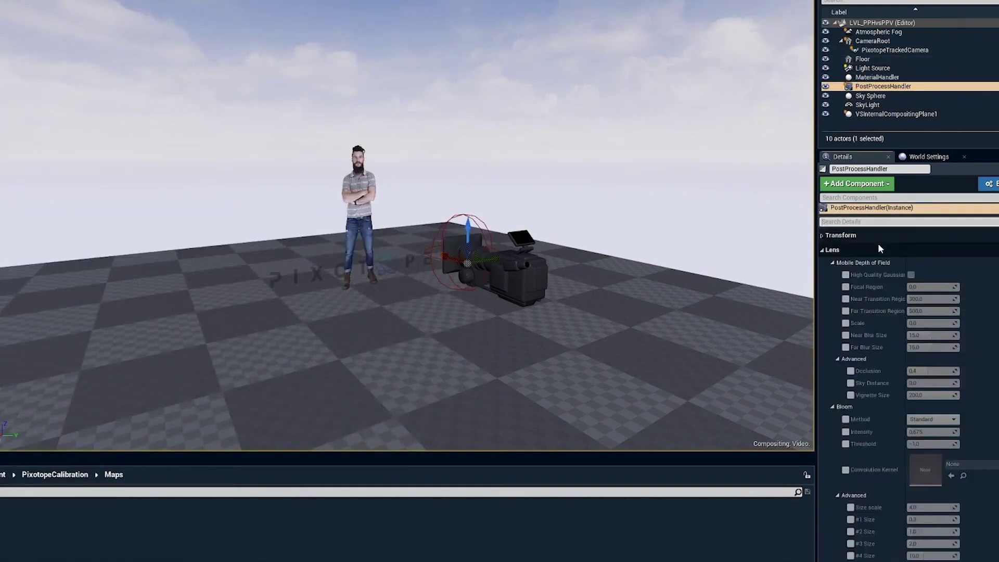
pyautogui.scroll(-15, 880, 312)
pyautogui.scroll(-15, 908, 395)
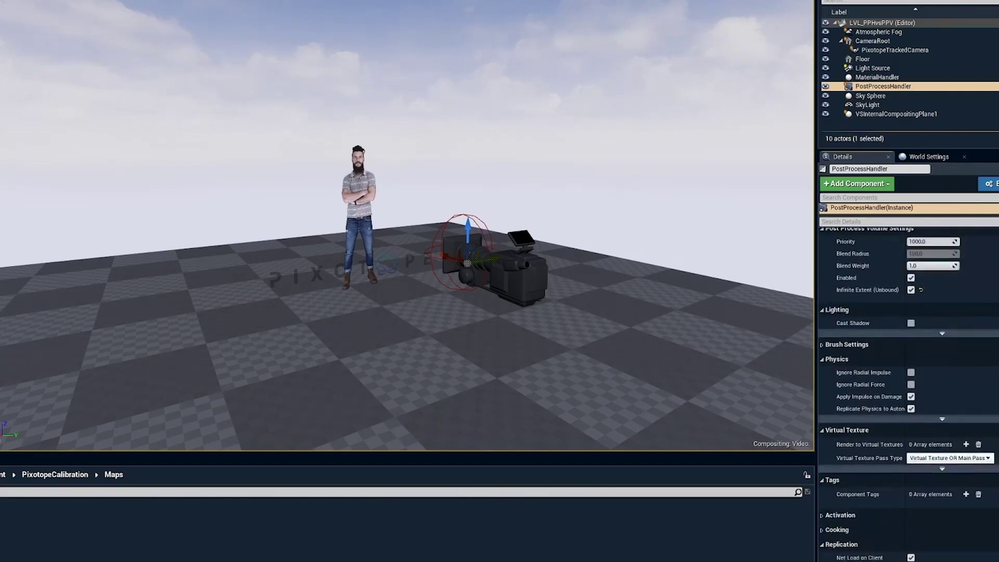
pyautogui.scroll(3, 854, 365)
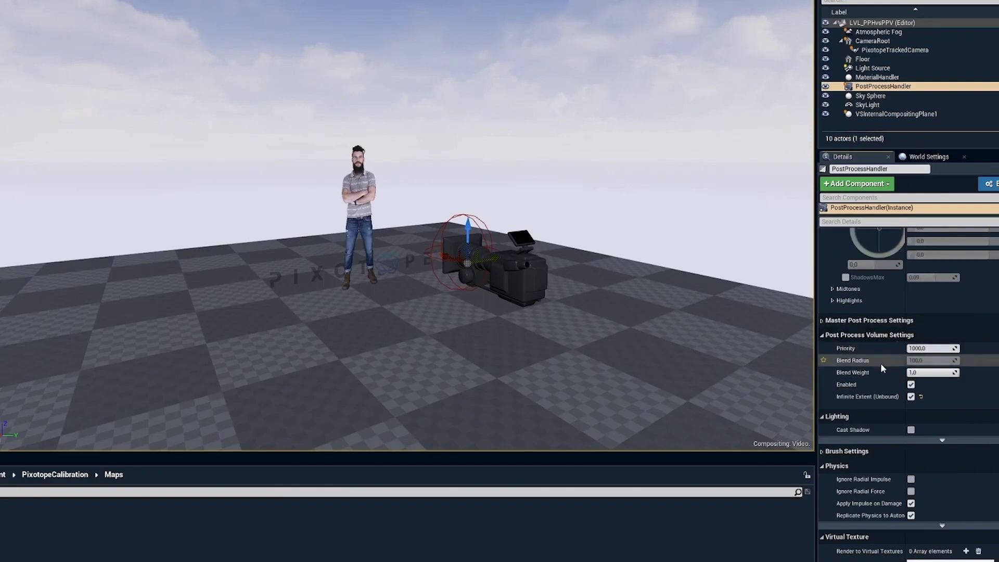
pyautogui.moveTo(591, 202); pyautogui.dragTo(584, 219, button='right')
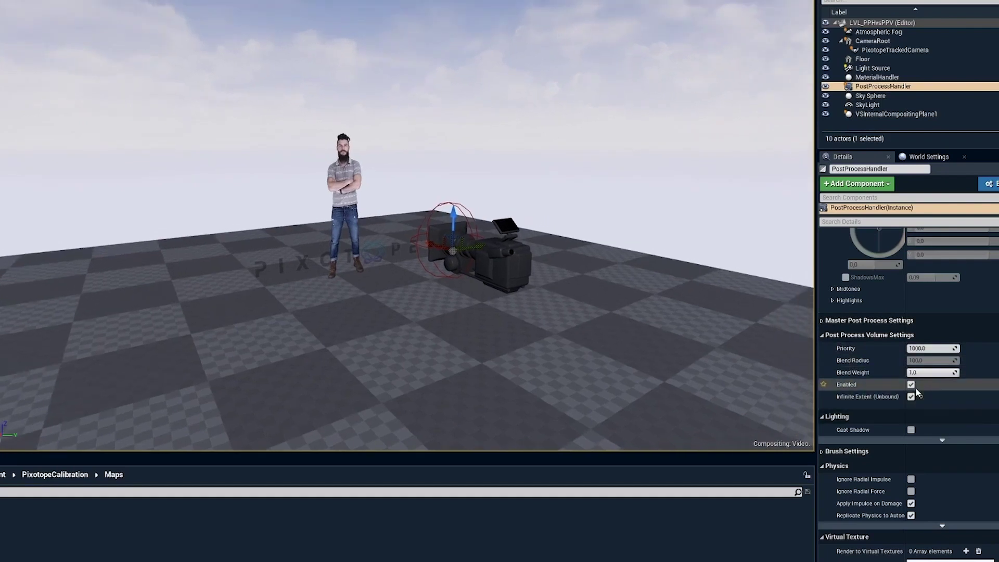
# Turn the PostProcessHandler's Enabled option off and on again, and do the same with Infinite Extent (Unbound)
pyautogui.click(912, 385)
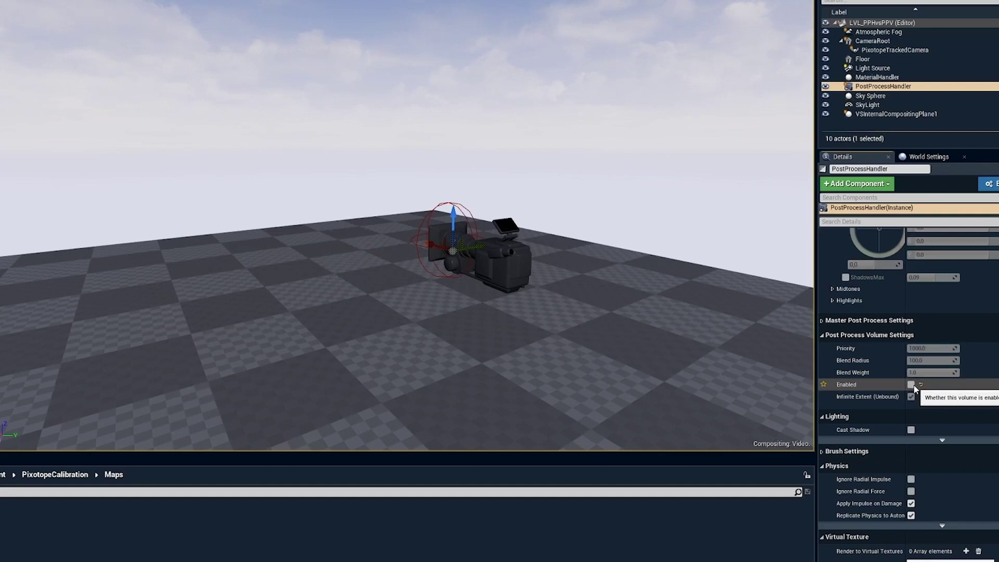
pyautogui.click(912, 385)
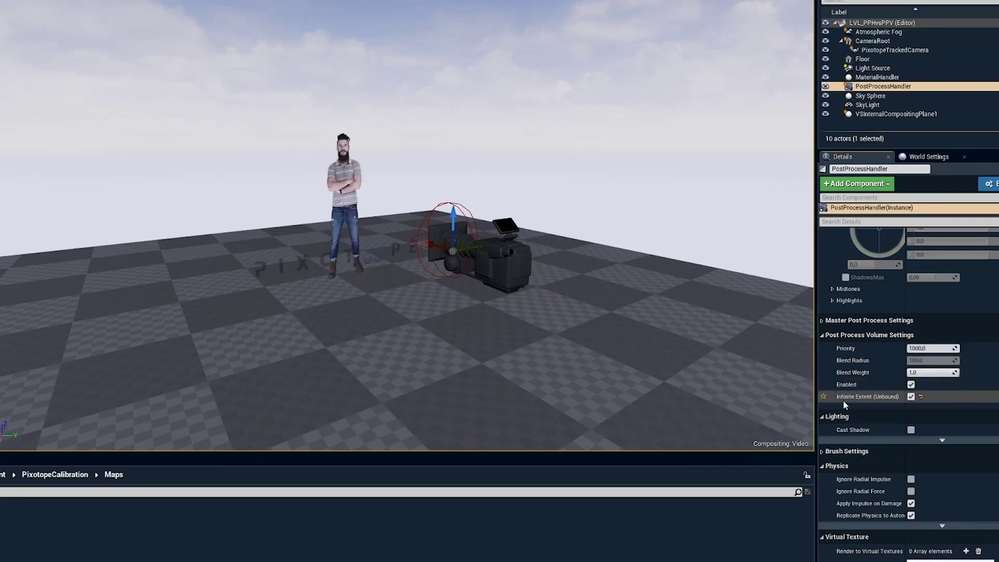
pyautogui.click(912, 397)
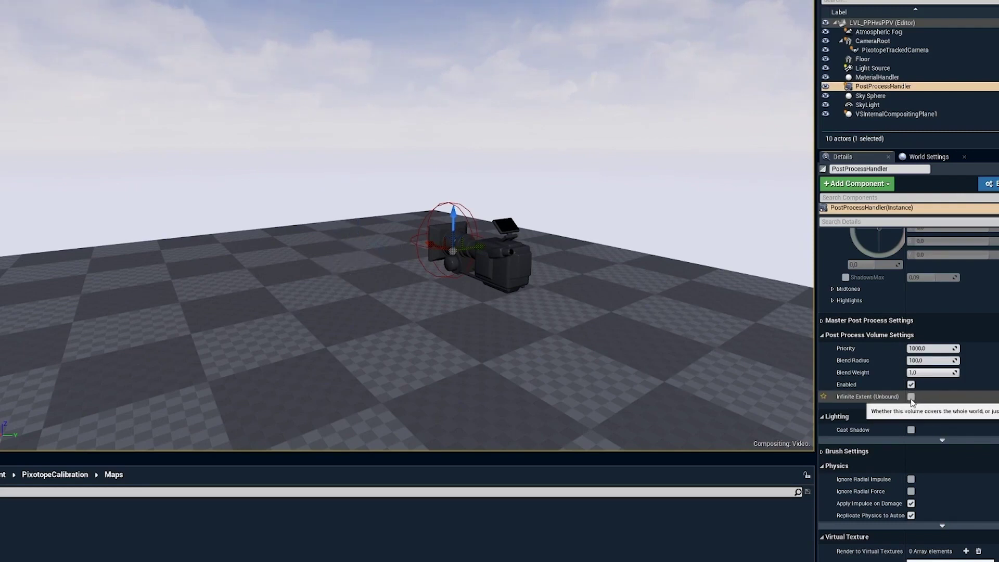
pyautogui.click(911, 398)
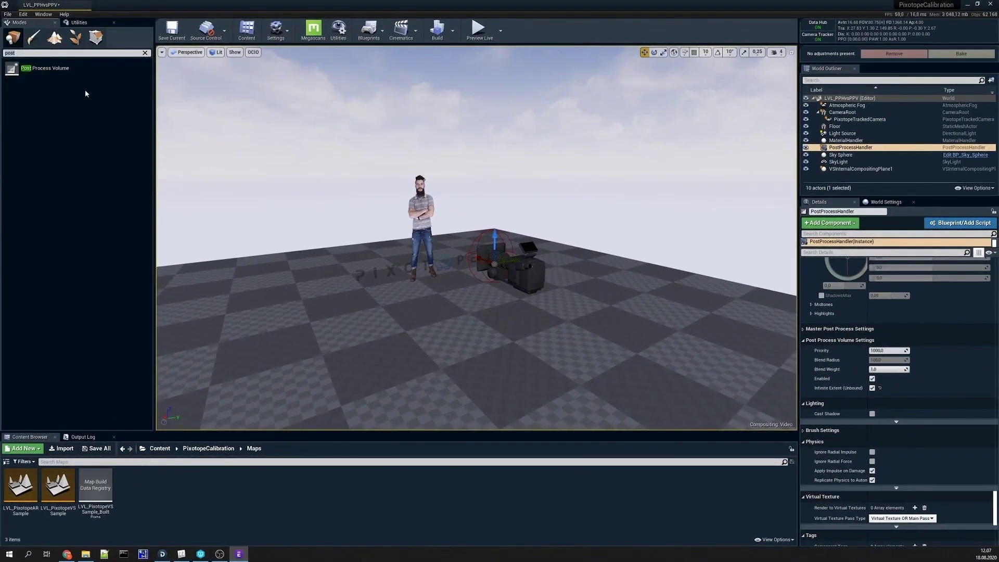
# Place a Post Process Volume in the level around the camera model and scale it up to cover a larger area
pyautogui.moveTo(45, 68); pyautogui.dragTo(482, 307)
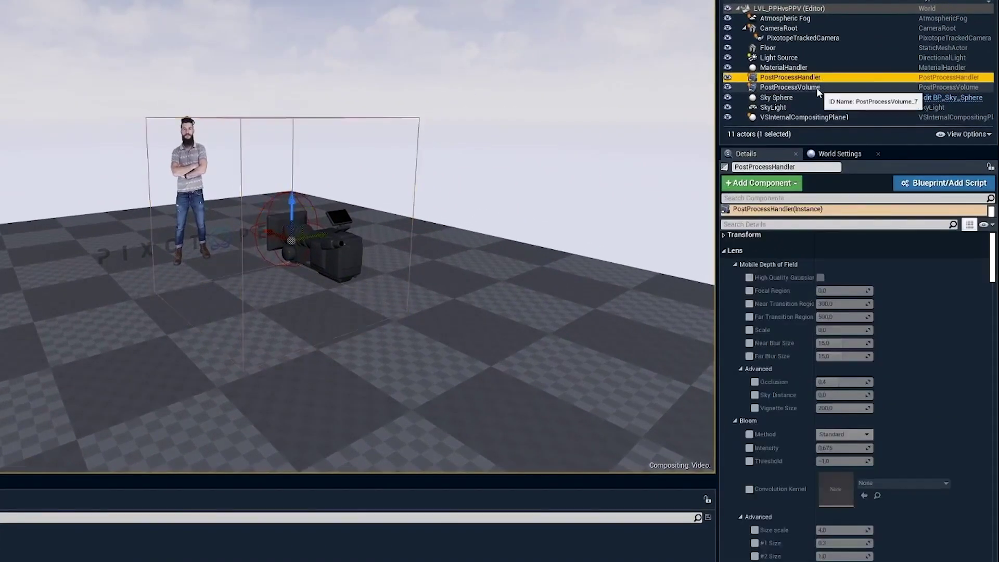
pyautogui.click(816, 87)
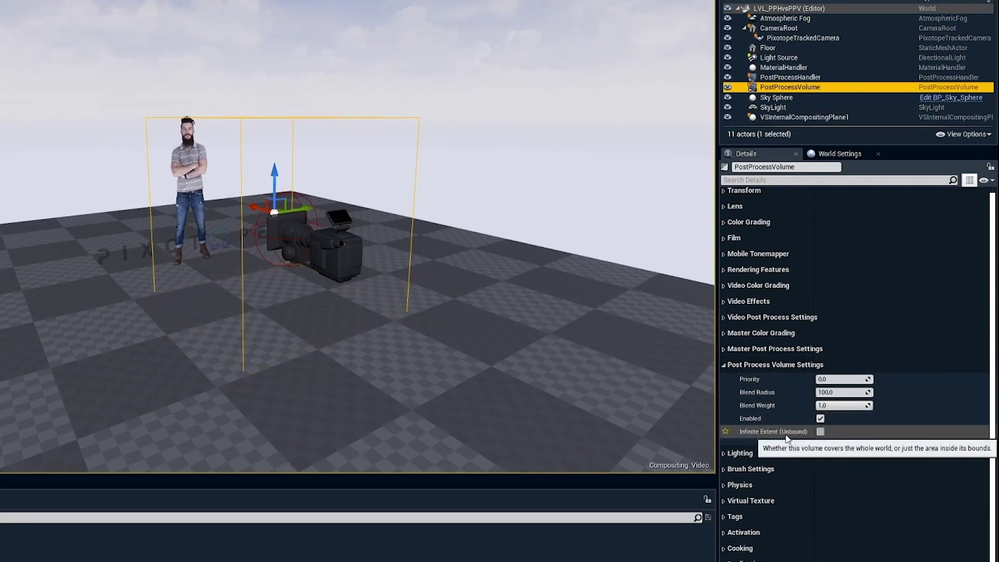
pyautogui.press('r')
pyautogui.moveTo(317, 232); pyautogui.dragTo(326, 211)
pyautogui.moveTo(241, 213); pyautogui.dragTo(210, 208)
pyautogui.moveTo(234, 255); pyautogui.dragTo(305, 261, button='right')
pyautogui.moveTo(526, 143); pyautogui.dragTo(578, 148, button='right')
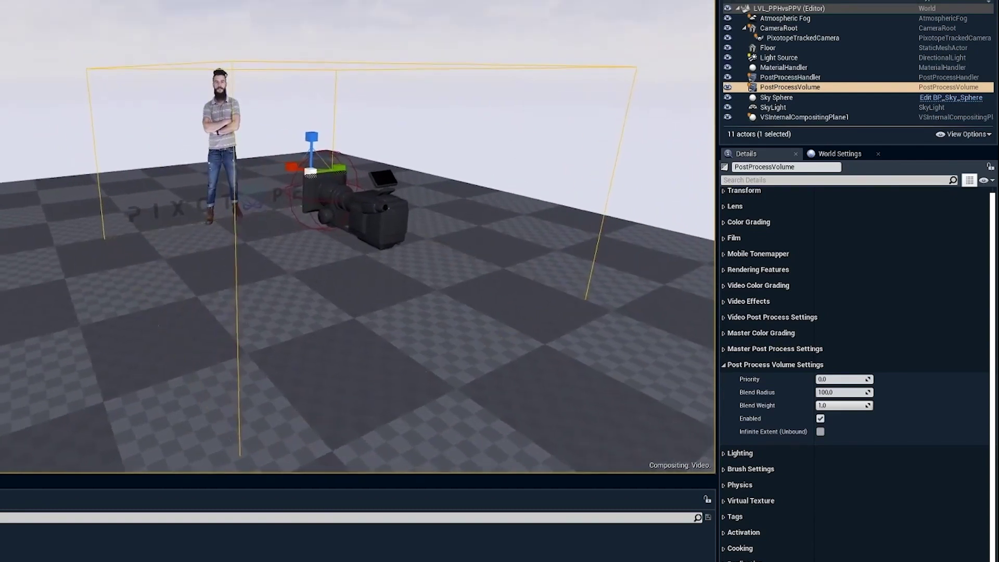
# Enable Infinite Extent (Unbound) for the PostProcessVolume and frame the volume in the viewport
pyautogui.click(821, 432)
pyautogui.press('f')
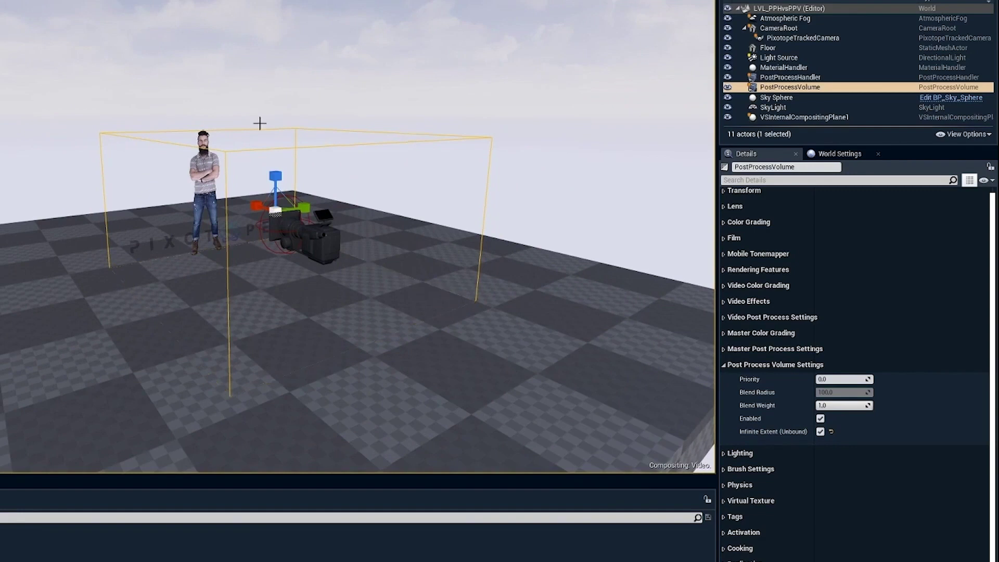
# Turn off Infinite Extent (Unbound) for the PostProcessVolume and frame its bounds in the viewport
pyautogui.moveTo(335, 203); pyautogui.dragTo(414, 208, button='right')
pyautogui.moveTo(469, 99); pyautogui.dragTo(630, 41)
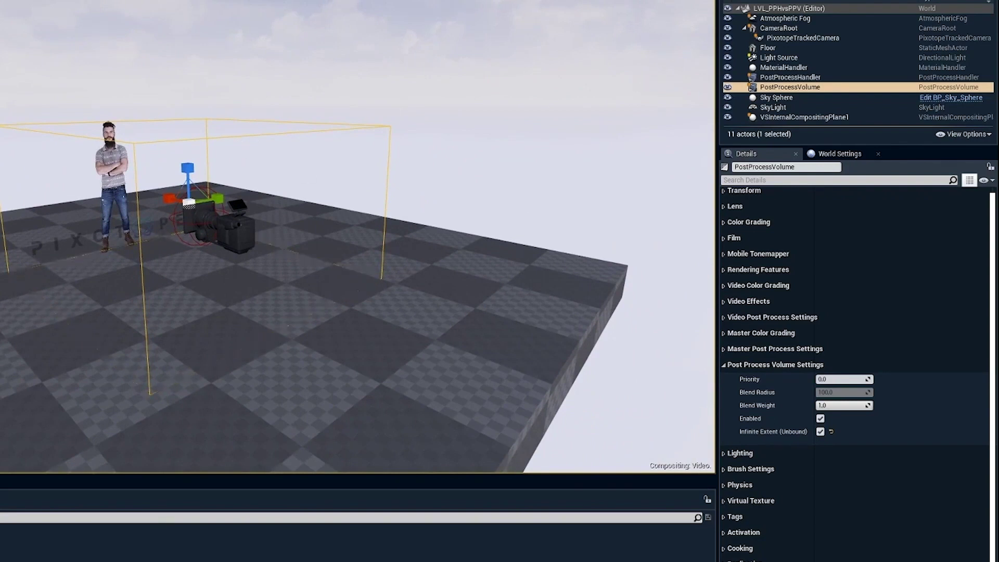
pyautogui.moveTo(373, 127); pyautogui.dragTo(354, 71, button='right')
pyautogui.moveTo(364, 78); pyautogui.dragTo(404, 134)
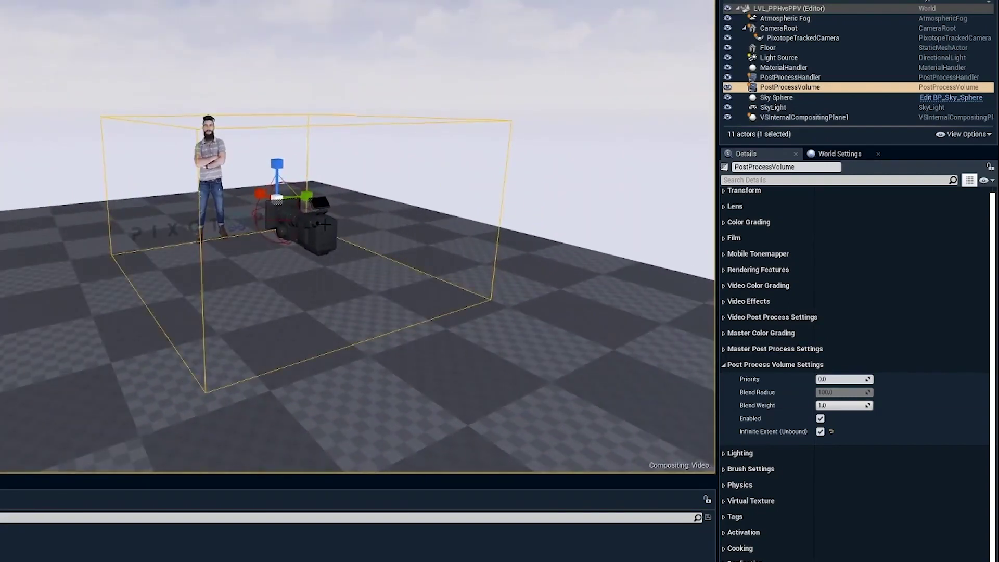
pyautogui.click(821, 432)
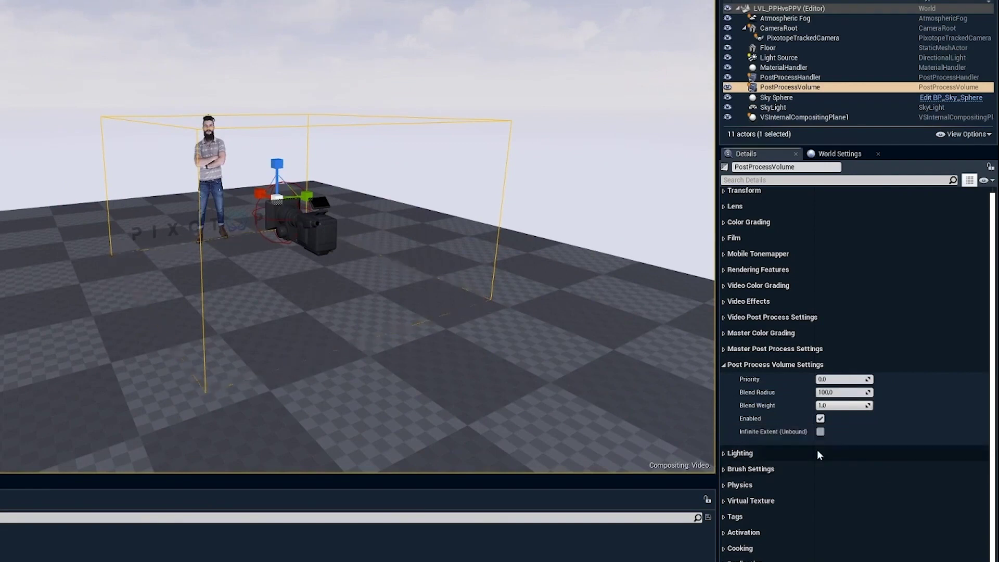
pyautogui.press('w')
pyautogui.moveTo(324, 188); pyautogui.dragTo(336, 184, button='right')
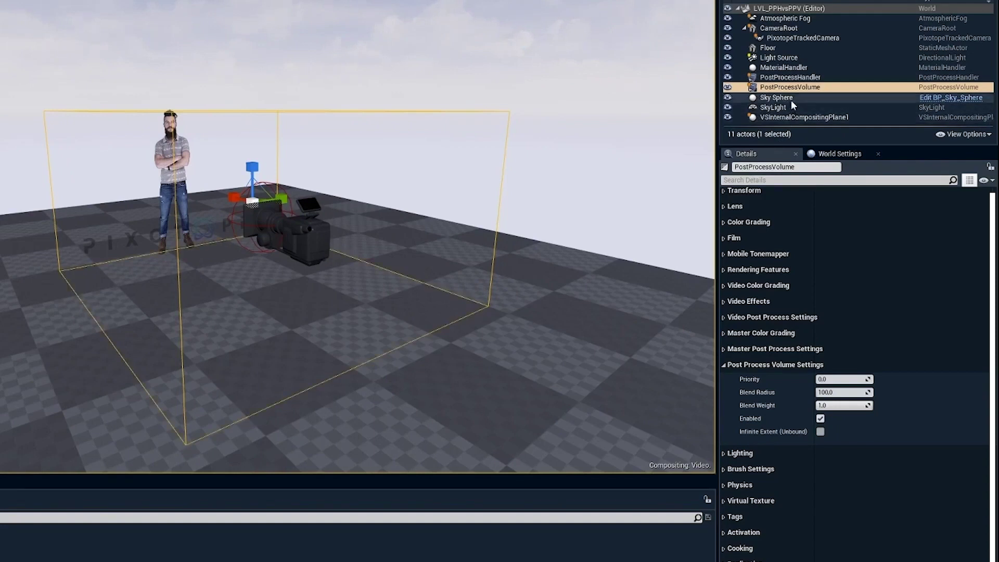
# Filter the details by "pro" and compare the Priority of the PostProcessHandler with that of the PostProcessVolume
pyautogui.click(811, 79)
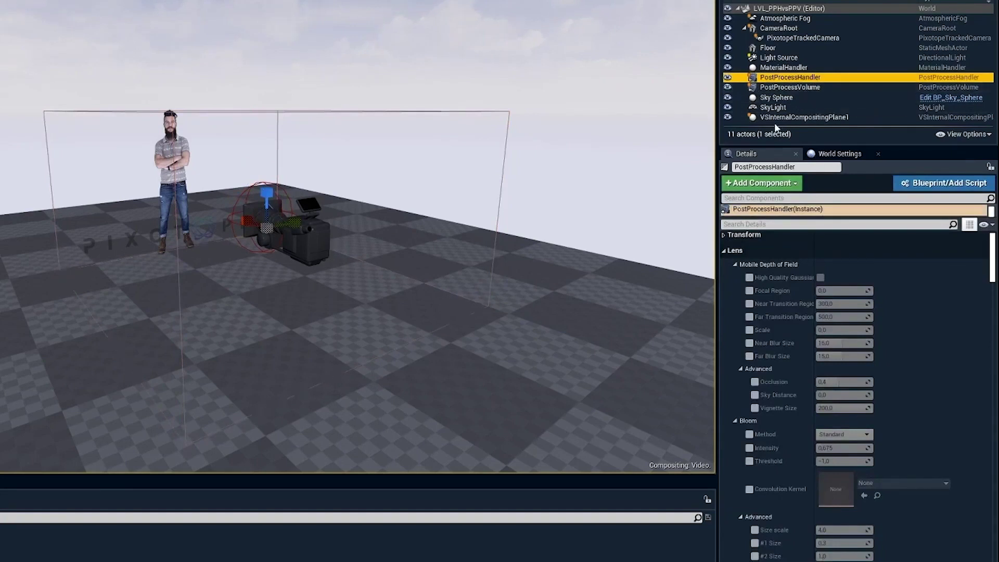
pyautogui.click(781, 227)
pyautogui.write('pro')
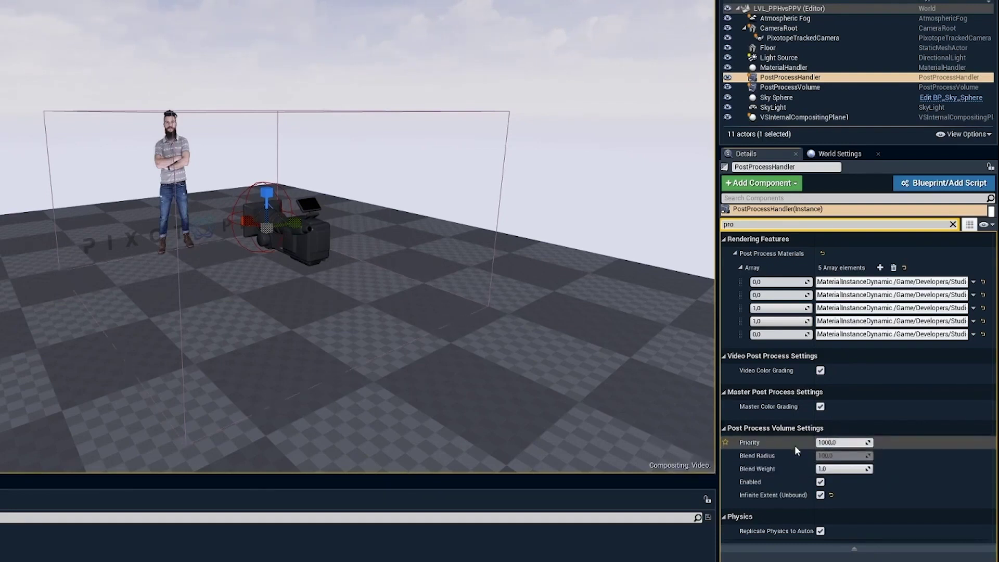
pyautogui.press('s')
pyautogui.moveTo(494, 168)
pyautogui.mouseDown(button='right')
pyautogui.moveTo(488, 145)
pyautogui.moveTo(494, 168)
pyautogui.mouseUp(button='right')
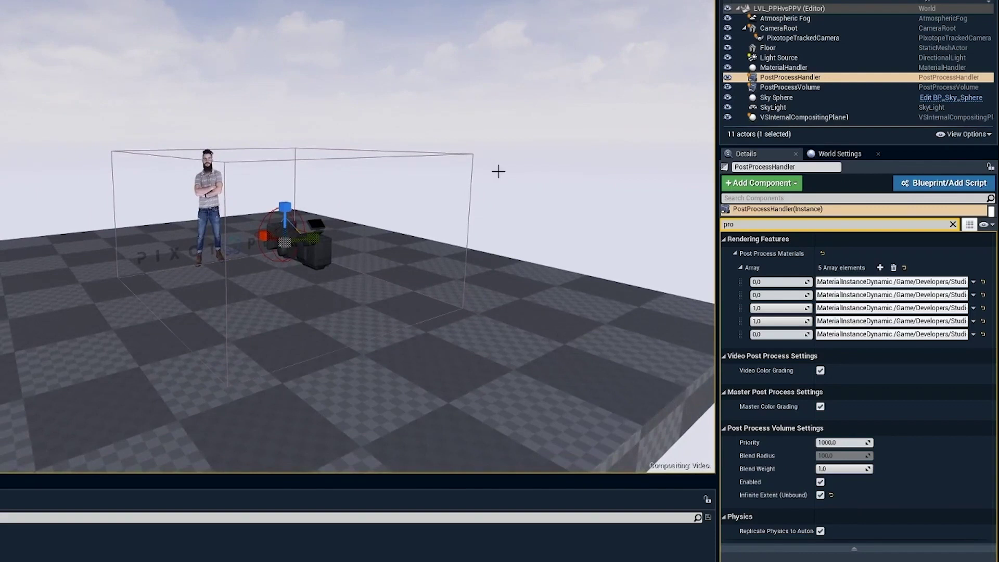
pyautogui.scroll(2, 490, 171)
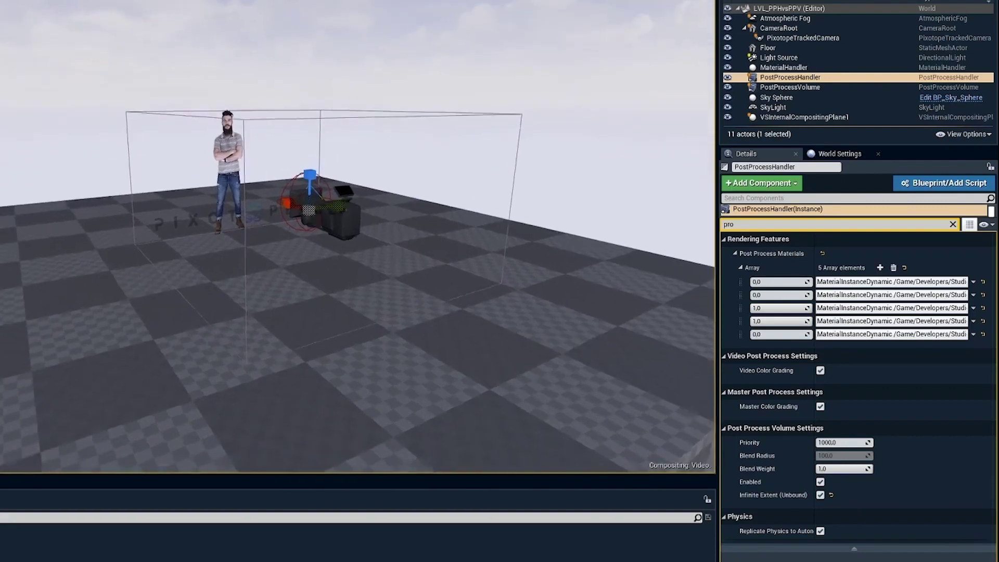
pyautogui.click(780, 89)
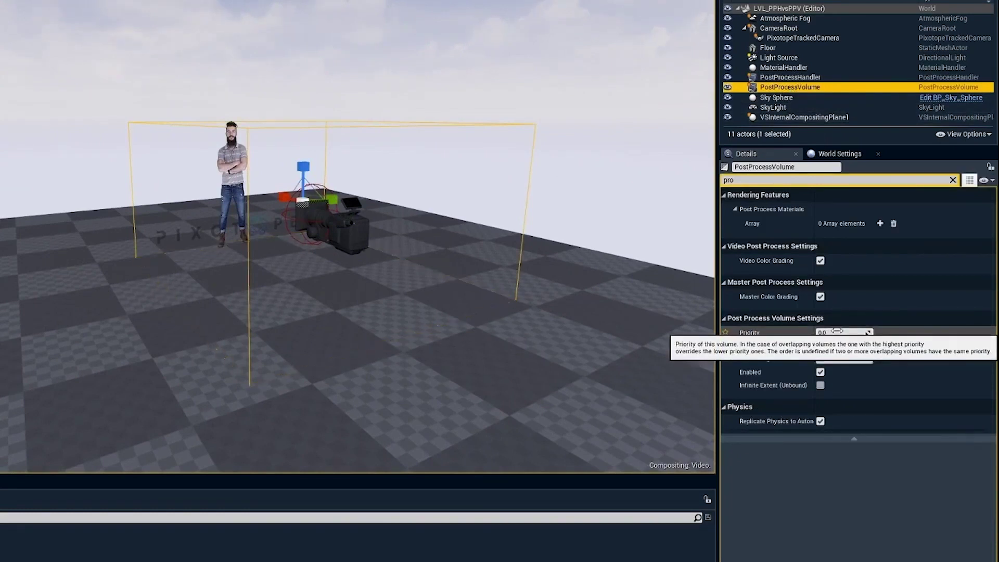
pyautogui.click(792, 77)
pyautogui.moveTo(507, 201); pyautogui.dragTo(593, 154, button='right')
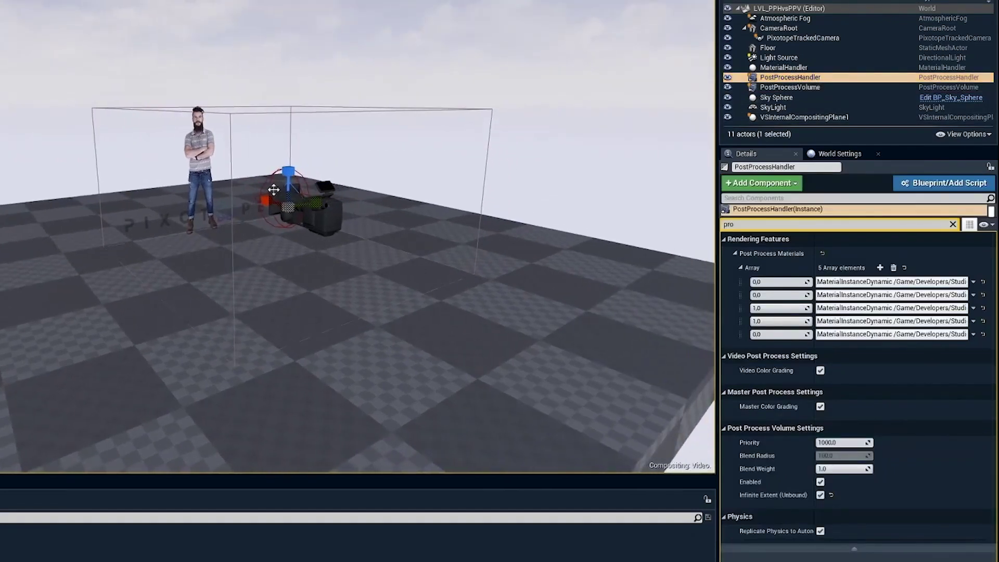
# Filter the PostProcessVolume's details by "white", enable the Color Grading WhiteBalance Temp override and set it to 1500
pyautogui.click(815, 87)
pyautogui.click(747, 180)
pyautogui.write('pro')
pyautogui.press('BackSpace')
pyautogui.press('BackSpace')
pyautogui.press('BackSpace')
pyautogui.write('white')
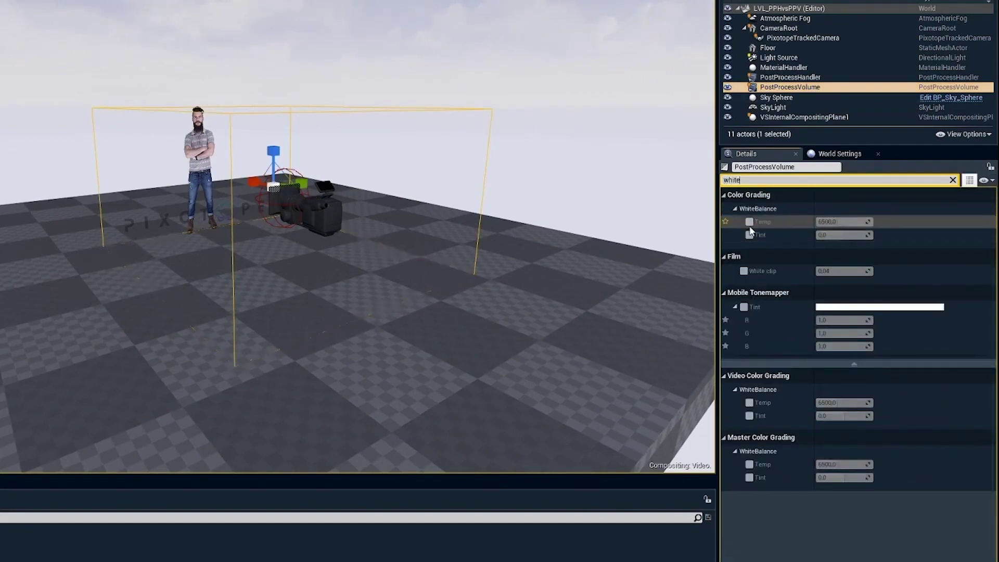
pyautogui.click(749, 222)
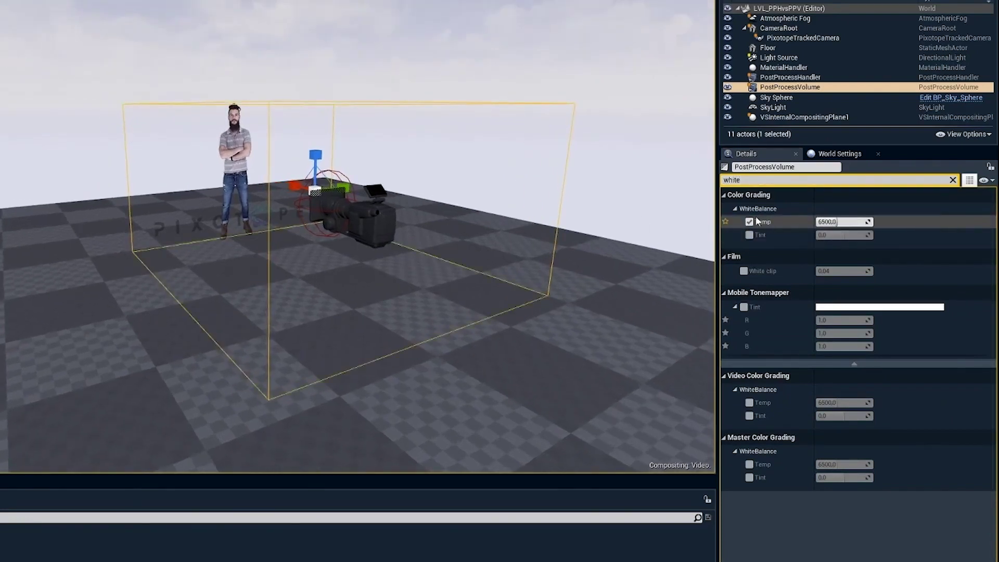
pyautogui.moveTo(838, 222); pyautogui.dragTo(816, 223)
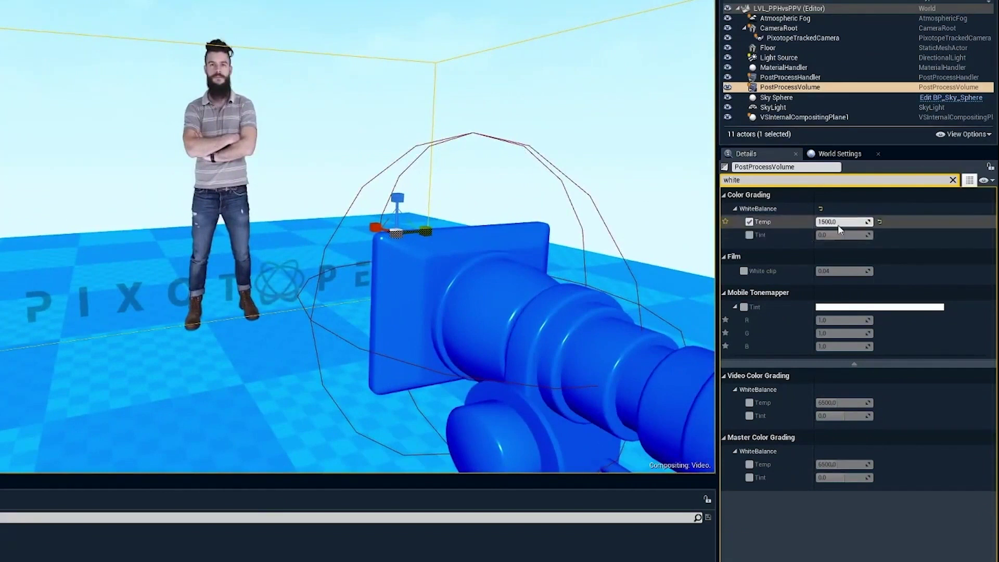
pyautogui.moveTo(836, 222); pyautogui.dragTo(812, 221)
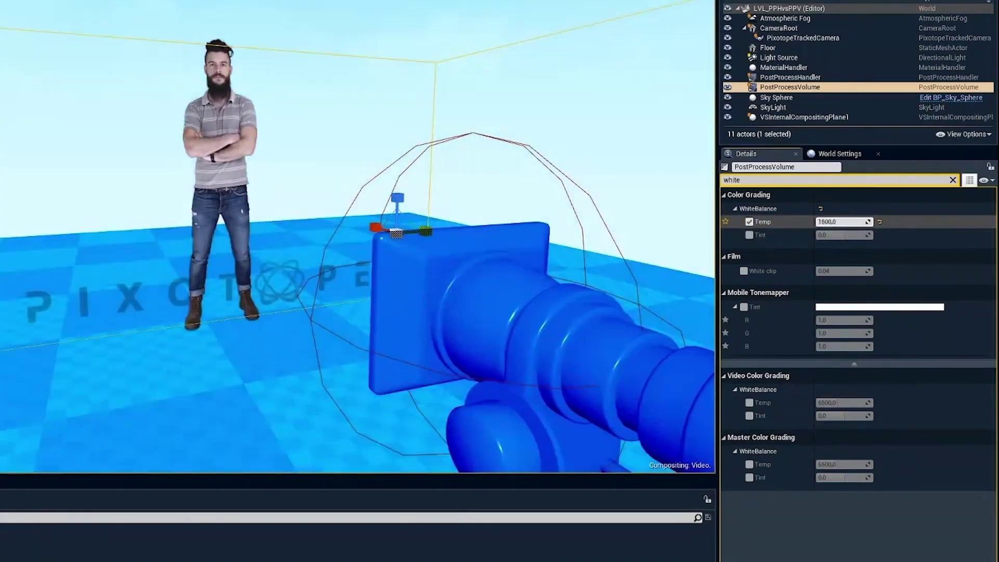
# Select the PostProcessHandler, switch to Pixotope's Color Grading for 3D Graphics, enable White Balance and set Temperature to 10910
pyautogui.click(800, 78)
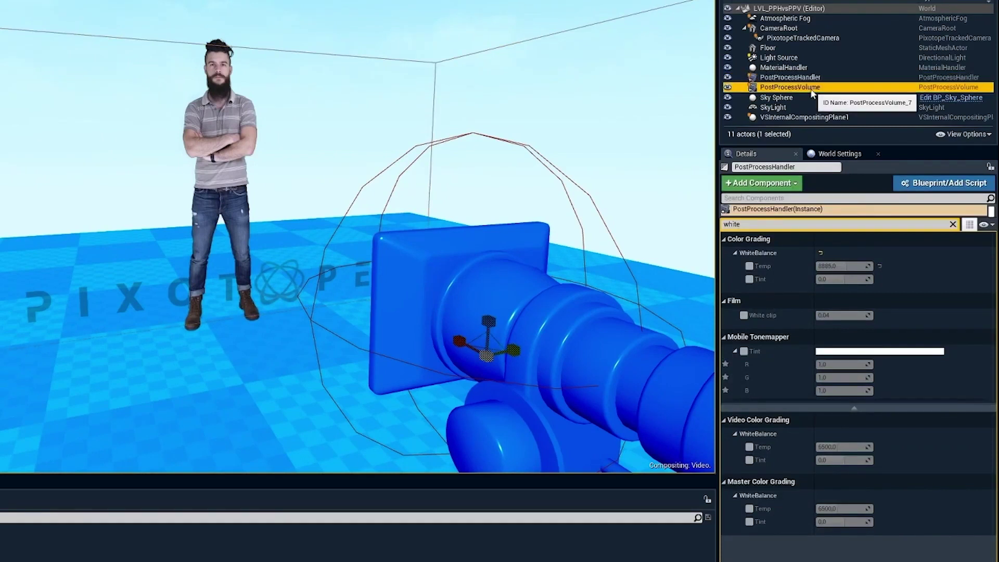
pyautogui.click(804, 87)
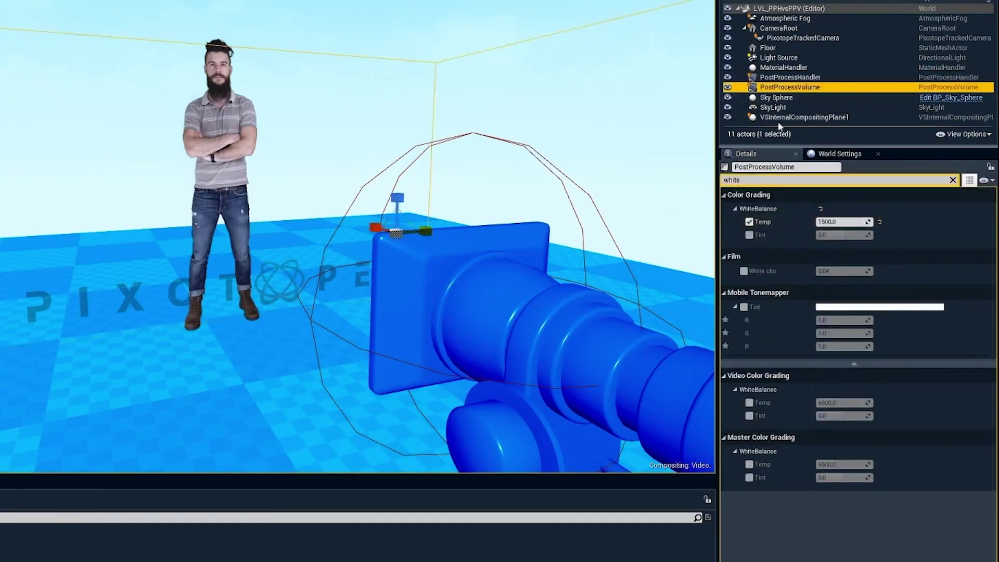
pyautogui.click(805, 78)
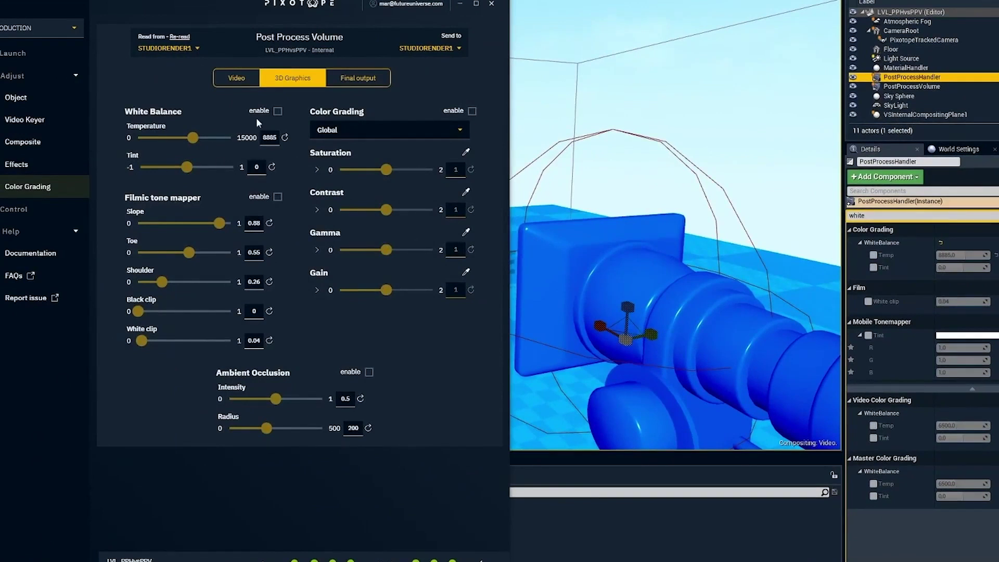
pyautogui.click(278, 112)
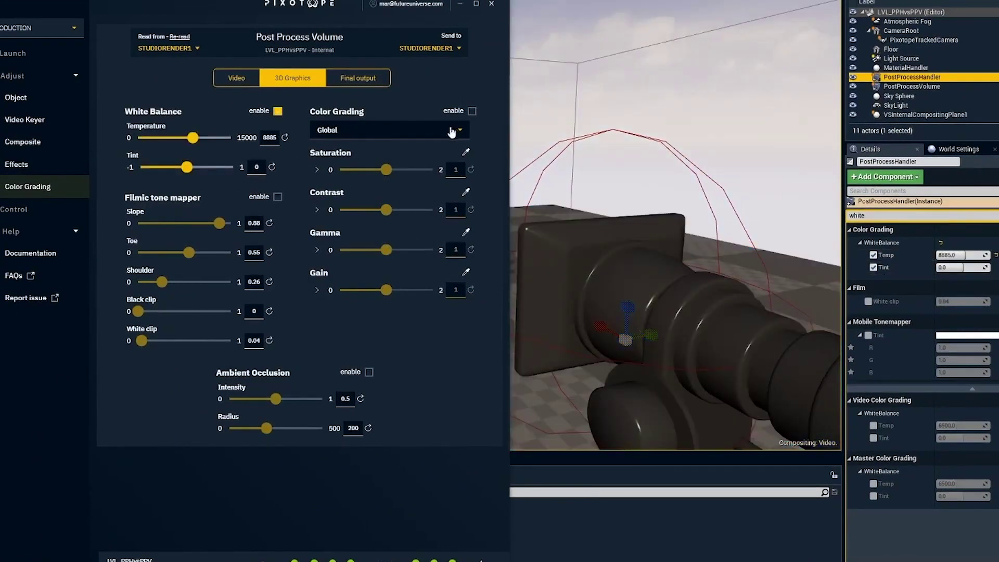
pyautogui.moveTo(258, 10); pyautogui.dragTo(161, 139)
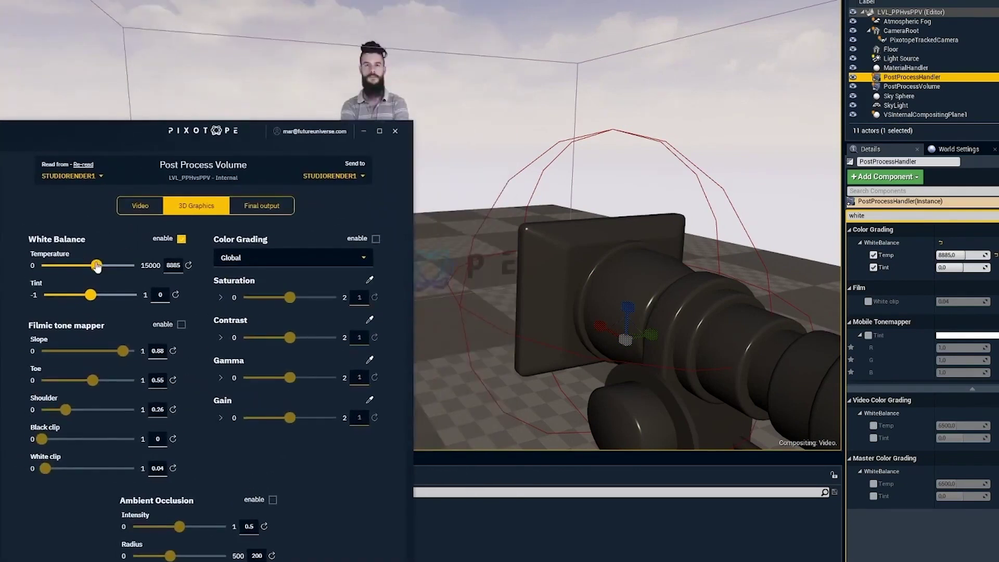
pyautogui.moveTo(66, 268); pyautogui.dragTo(90, 268)
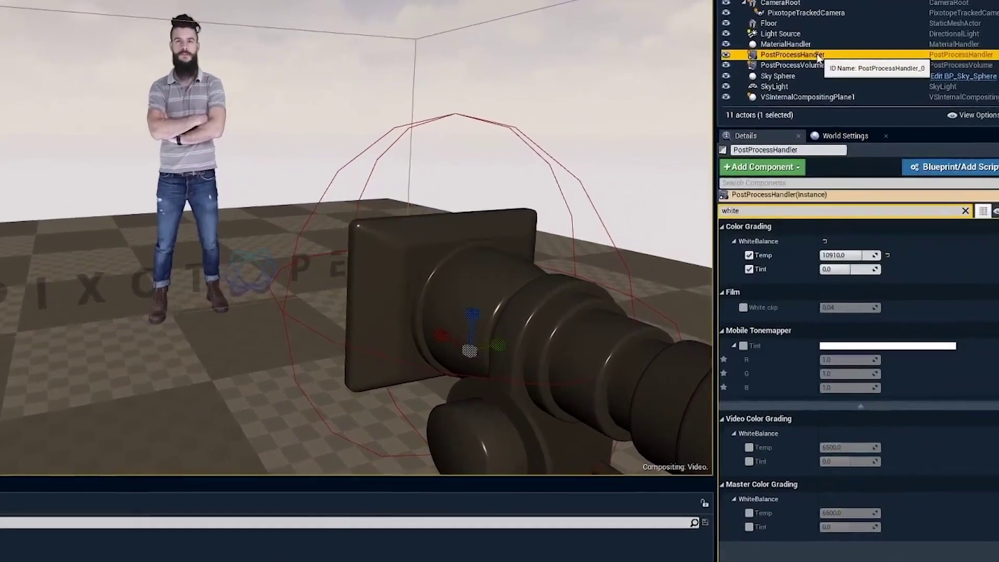
# Back in the editor, filter the PostProcessHandler's details by "pri" and set its Priority to 0
pyautogui.click(766, 211)
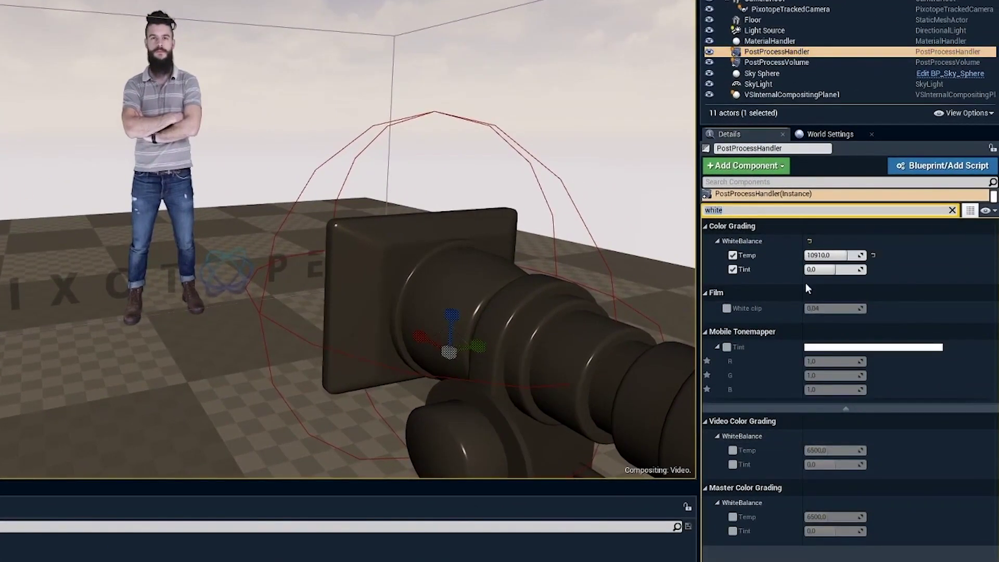
pyautogui.write('pri')
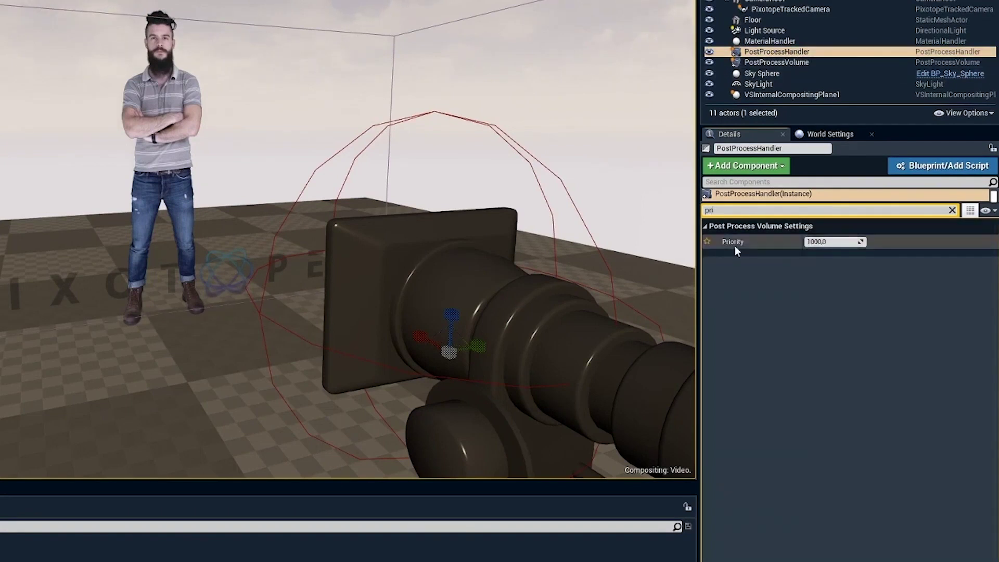
pyautogui.click(842, 242)
pyautogui.write('0')
pyautogui.press('Return')
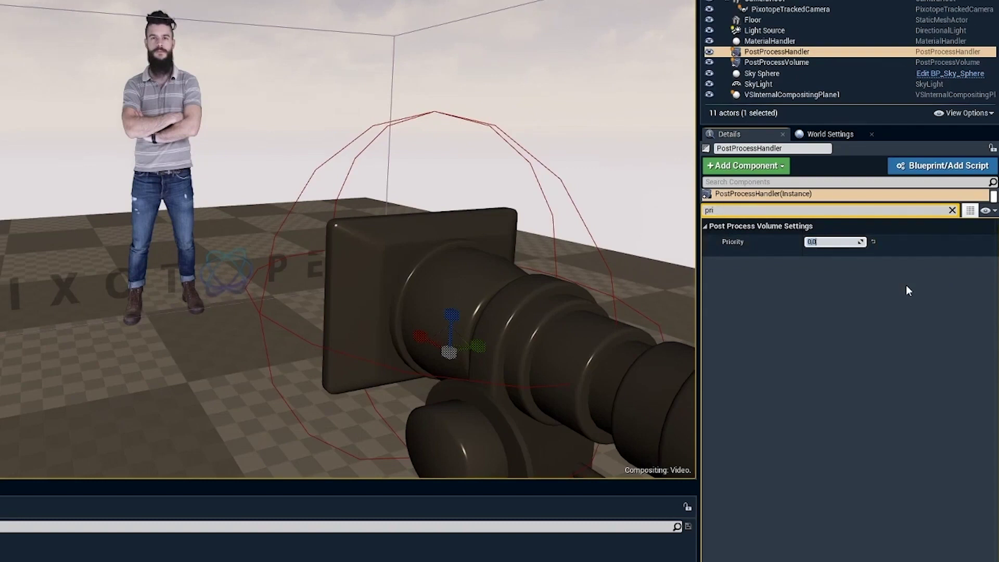
# Compare the Priority values of the PostProcessVolume and the PostProcessHandler, ending with the PostProcessVolume selected
pyautogui.click(795, 62)
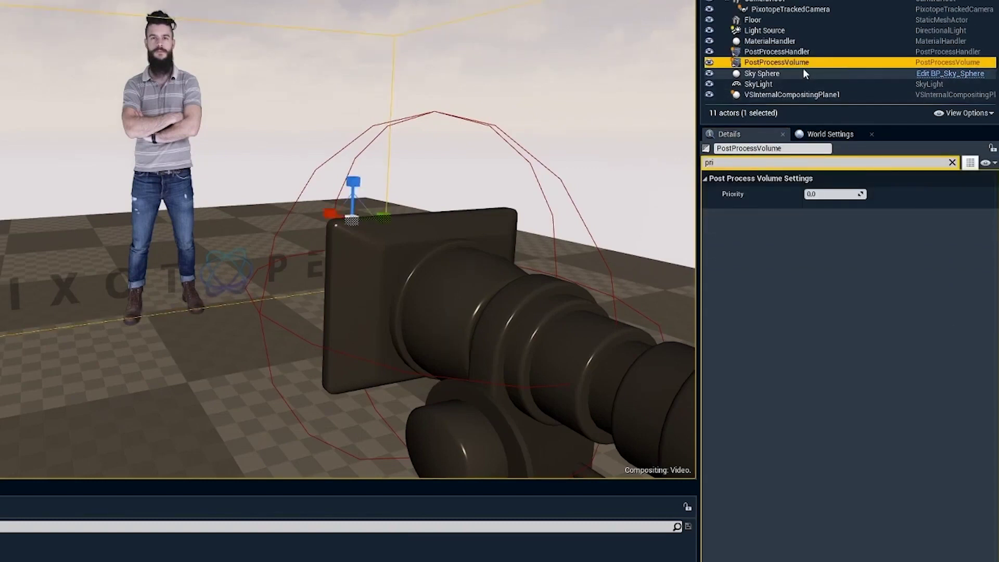
pyautogui.click(802, 52)
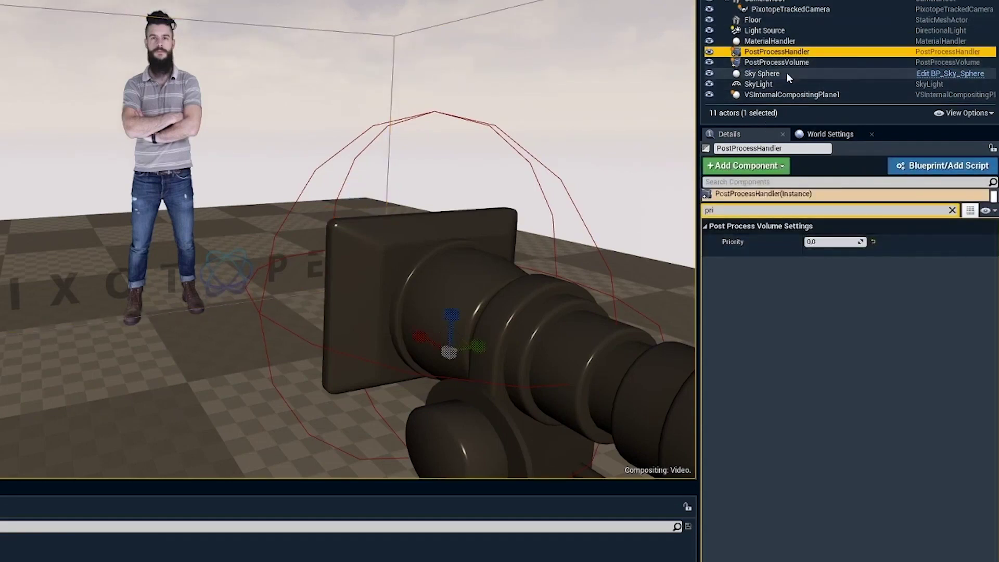
pyautogui.click(393, 35)
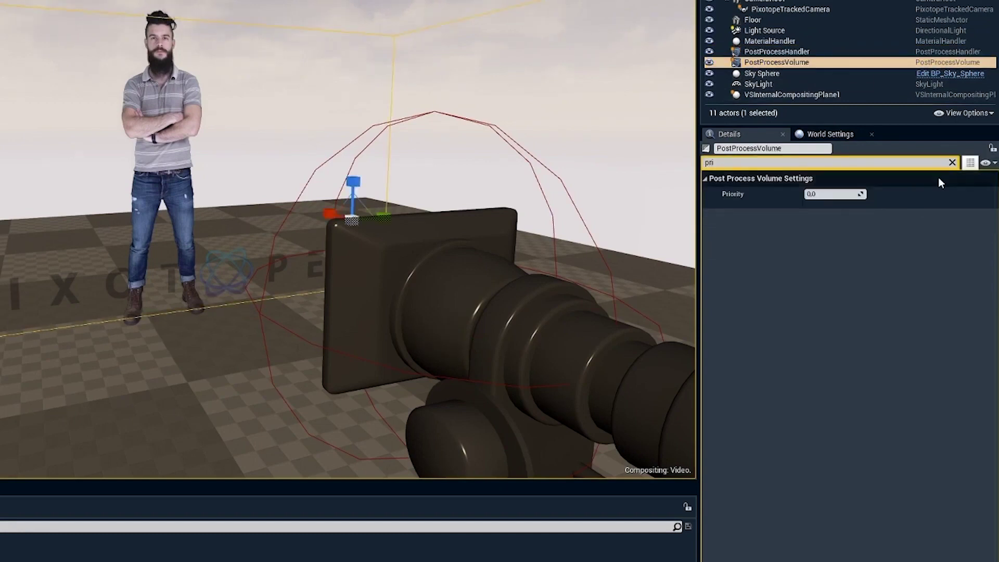
# Filter the PostProcessVolume's details by "white", and set the 3D Graphics White Balance Temperature to 2435 in Pixotope
pyautogui.click(952, 163)
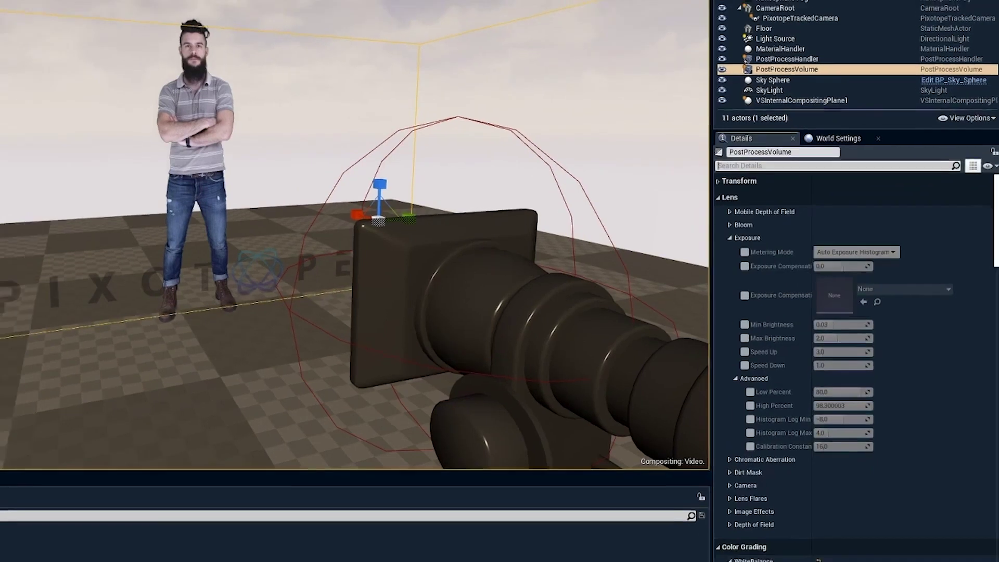
pyautogui.click(100, 549)
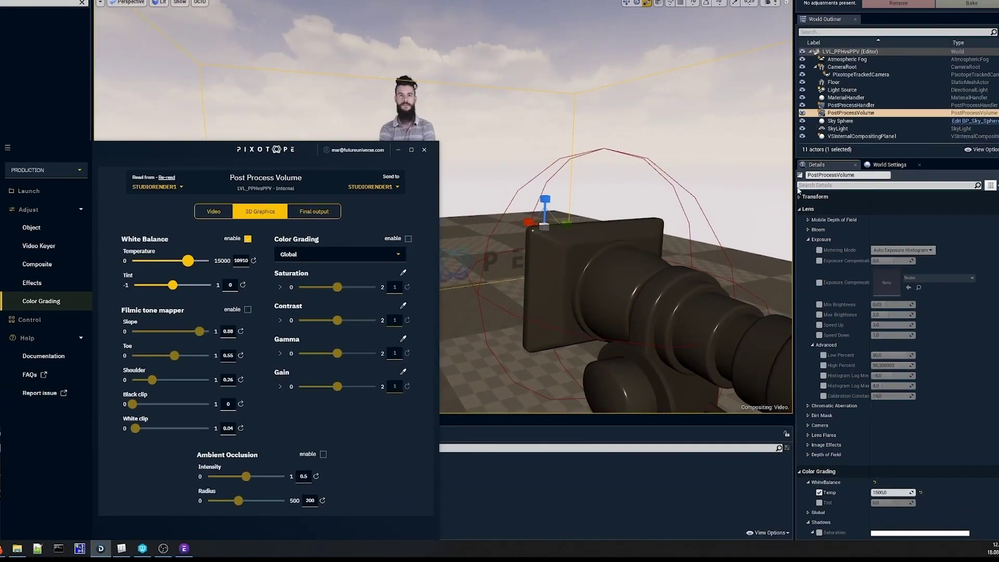
pyautogui.click(838, 197)
pyautogui.write('white')
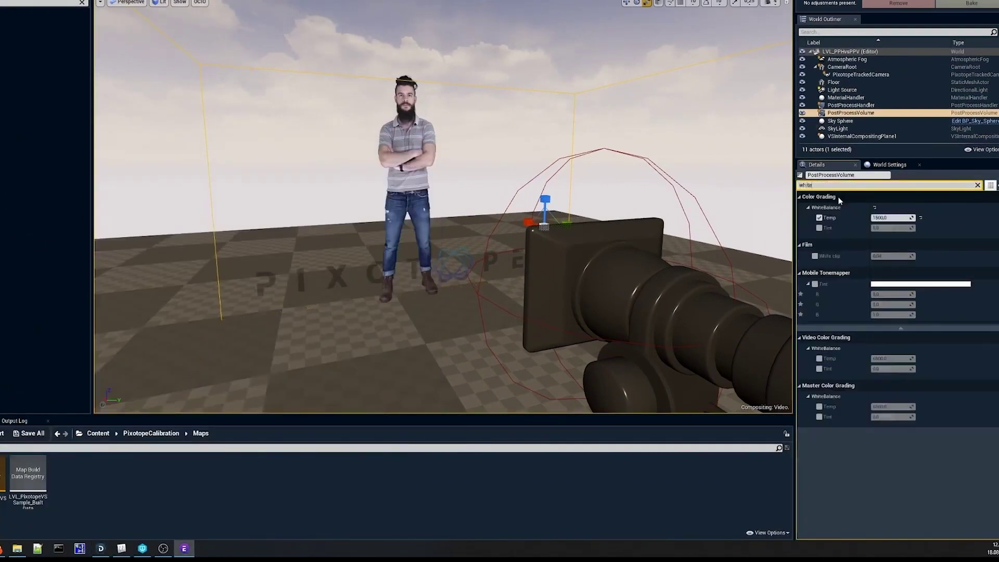
pyautogui.click(101, 548)
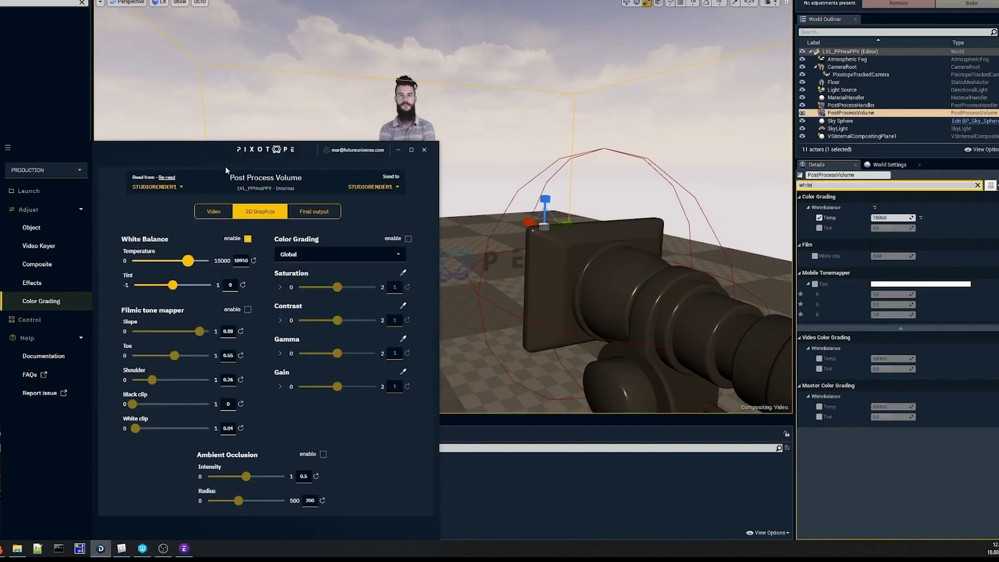
pyautogui.moveTo(157, 263)
pyautogui.mouseDown()
pyautogui.moveTo(171, 262)
pyautogui.moveTo(136, 261)
pyautogui.moveTo(146, 260)
pyautogui.mouseUp()
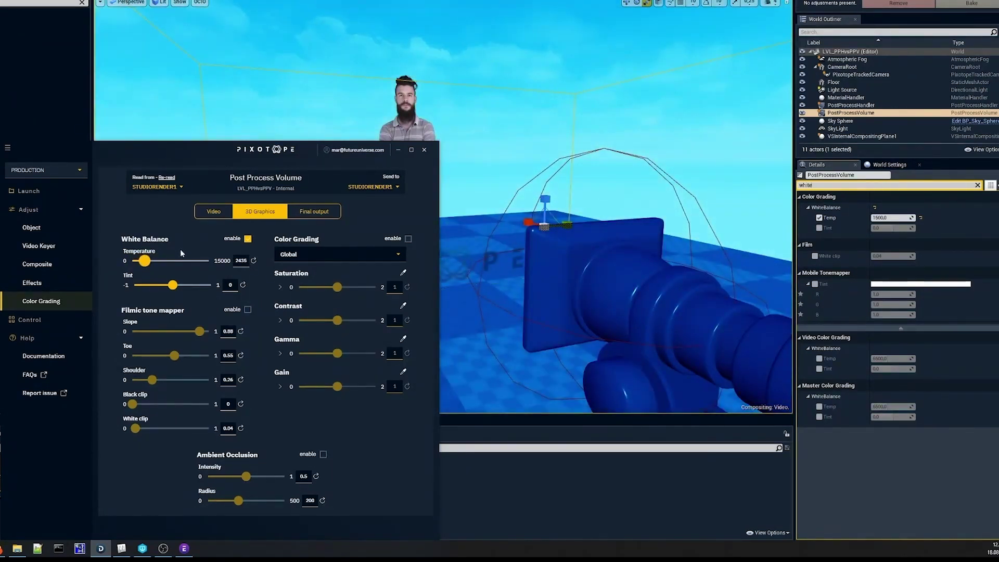
# In the editor, set the PostProcessVolume's Color Grading WhiteBalance Temp to 15000
pyautogui.click(867, 114)
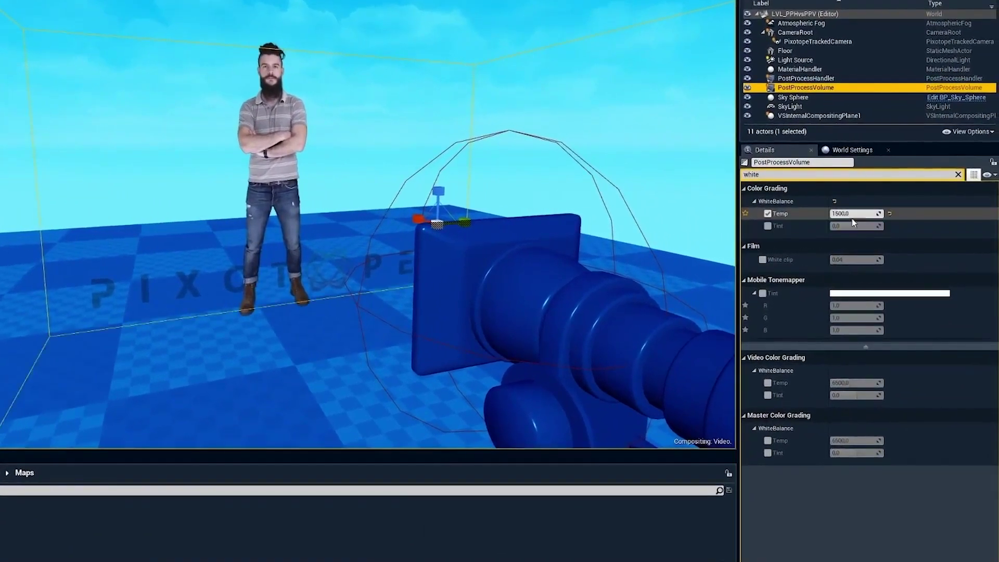
pyautogui.moveTo(864, 214); pyautogui.dragTo(866, 214)
pyautogui.write('0')
pyautogui.press('Return')
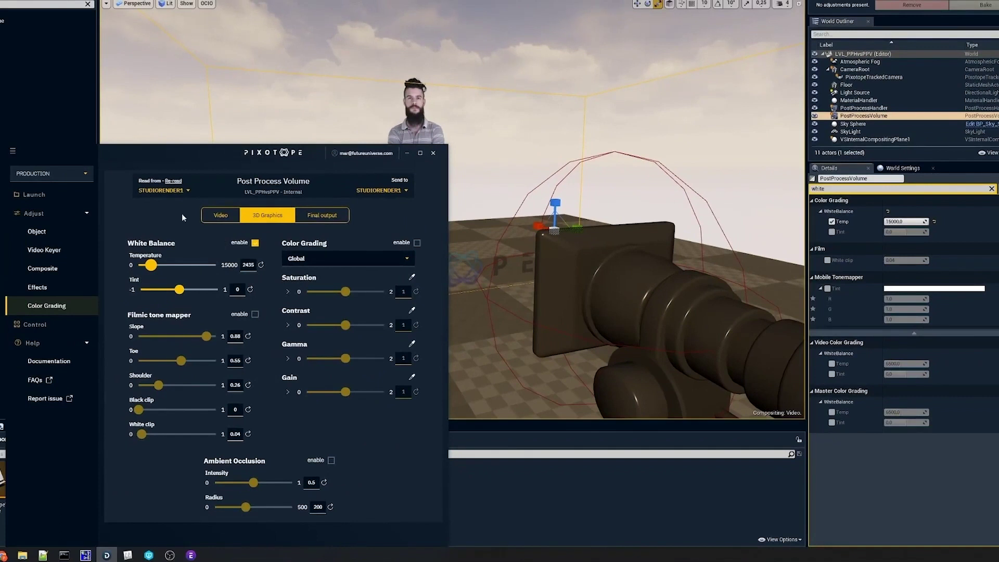
# Switch to Pixotope's Color Grading and set the 3D Graphics White Balance Temperature to 2360
pyautogui.moveTo(194, 152); pyautogui.dragTo(183, 153)
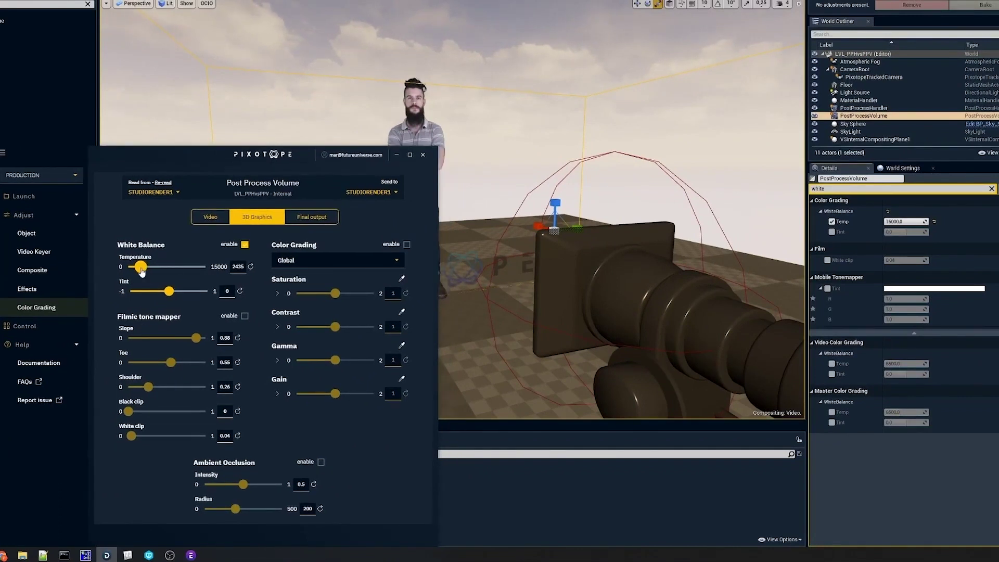
pyautogui.moveTo(142, 271); pyautogui.dragTo(141, 268)
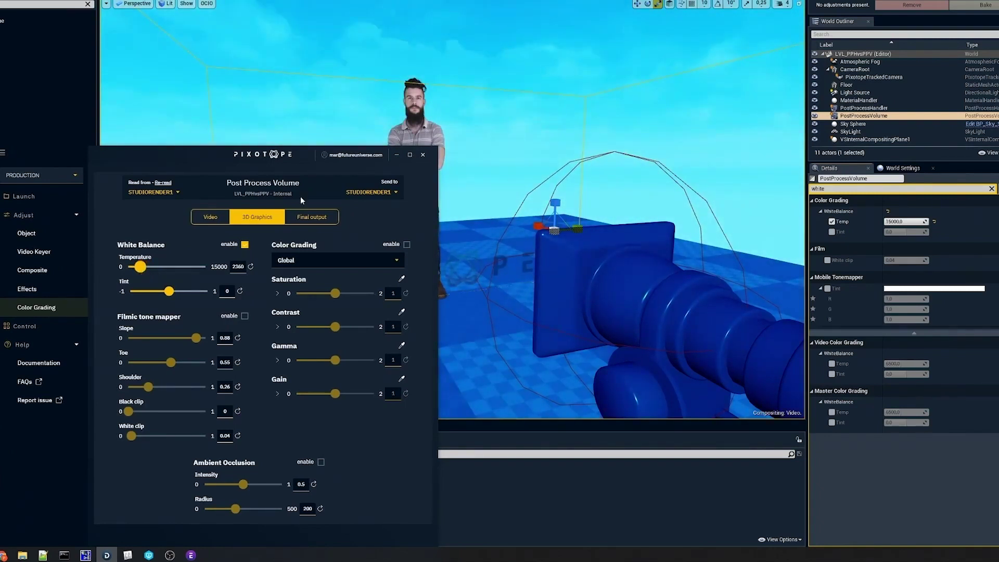
# Filter the PostProcessVolume's details by "pr" and compare its Priority and Infinite Extent settings with those of the PostProcessHandler
pyautogui.moveTo(191, 163); pyautogui.dragTo(221, 162)
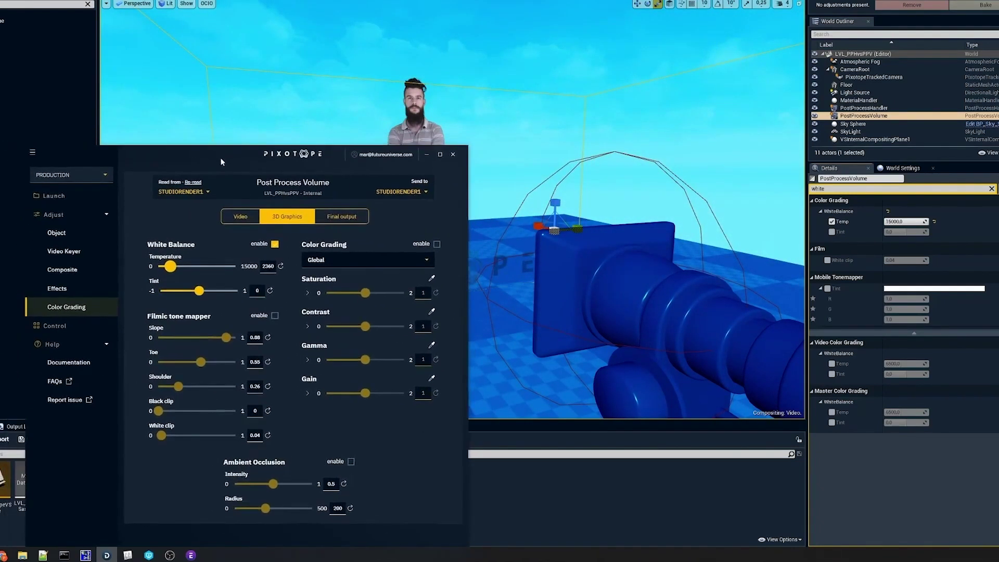
pyautogui.click(992, 189)
pyautogui.moveTo(847, 163); pyautogui.dragTo(850, 174)
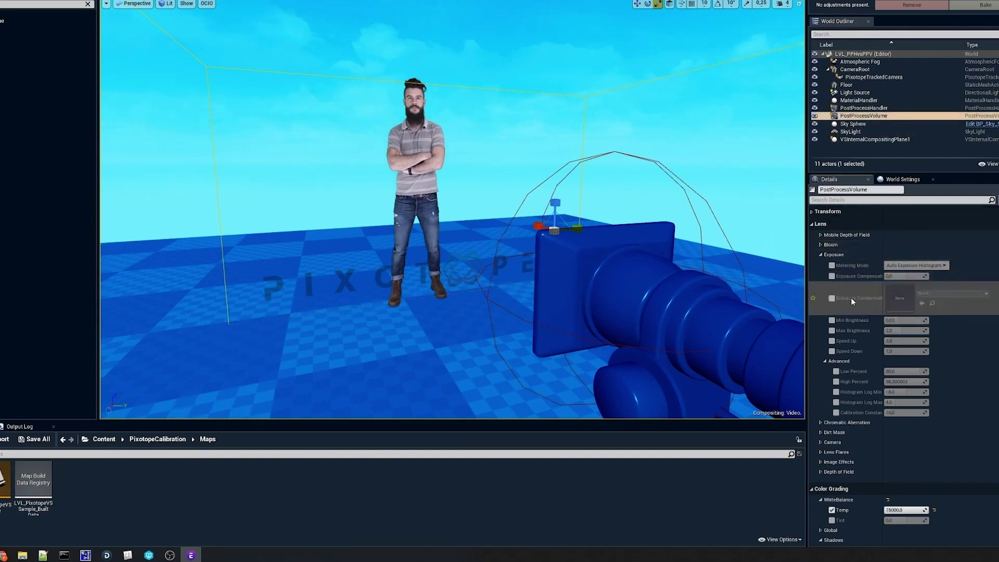
pyautogui.scroll(-2, 832, 293)
pyautogui.scroll(-2, 825, 200)
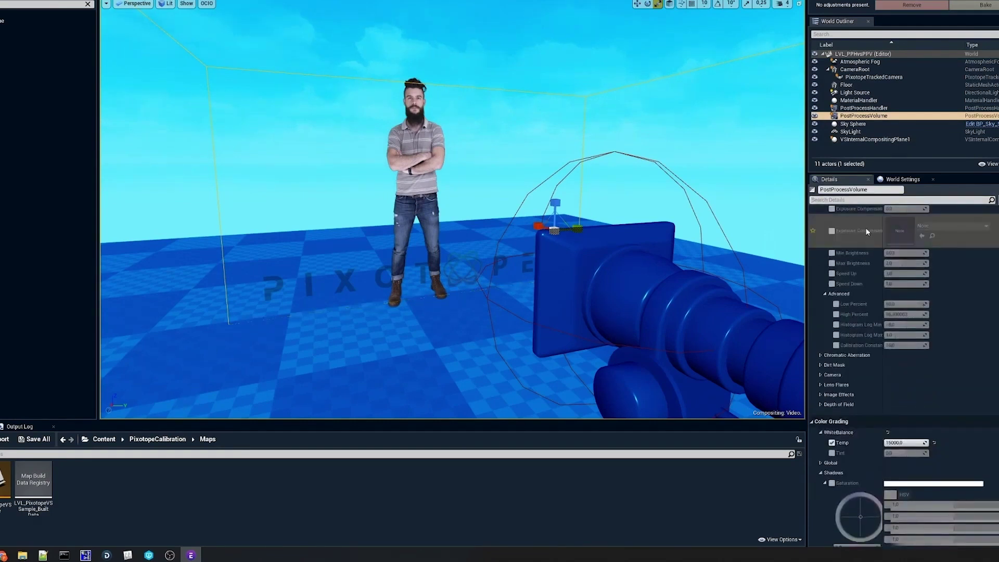
pyautogui.write('pi')
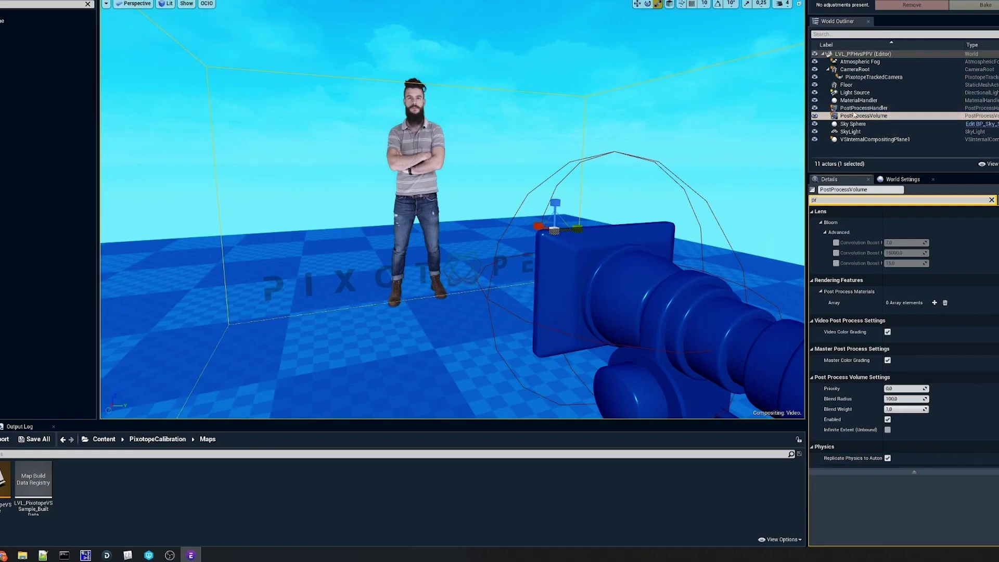
pyautogui.click(866, 108)
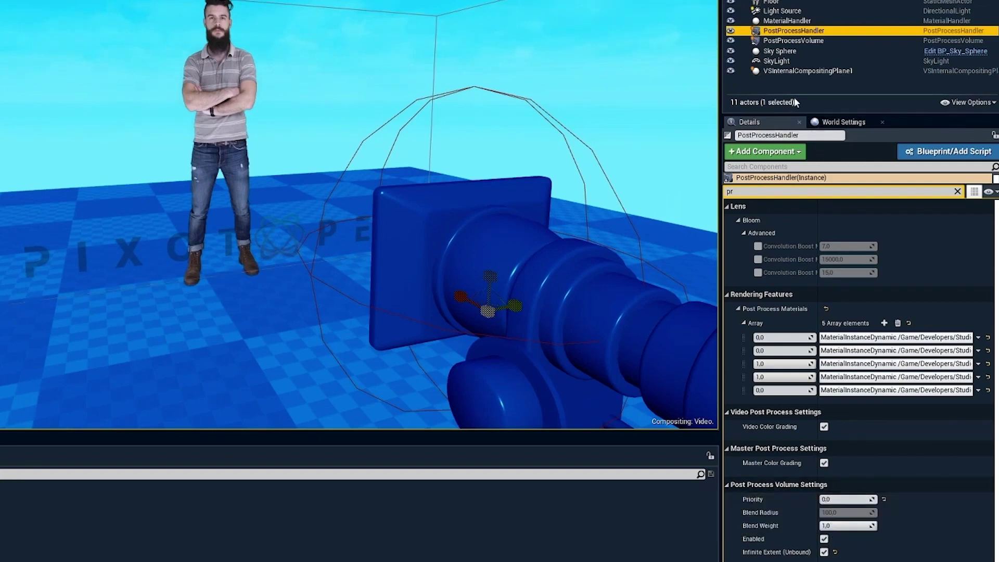
# Switch to Pixotope to review the 3D Graphics Color Grading settings, and return to the editor
pyautogui.press('s')
pyautogui.moveTo(244, 80); pyautogui.dragTo(244, 87, button='right')
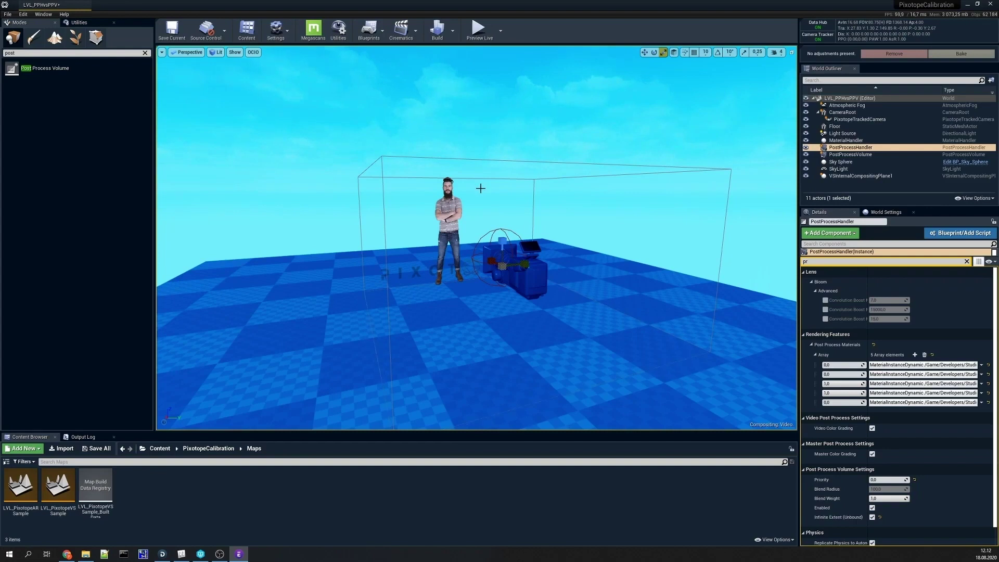
pyautogui.click(163, 554)
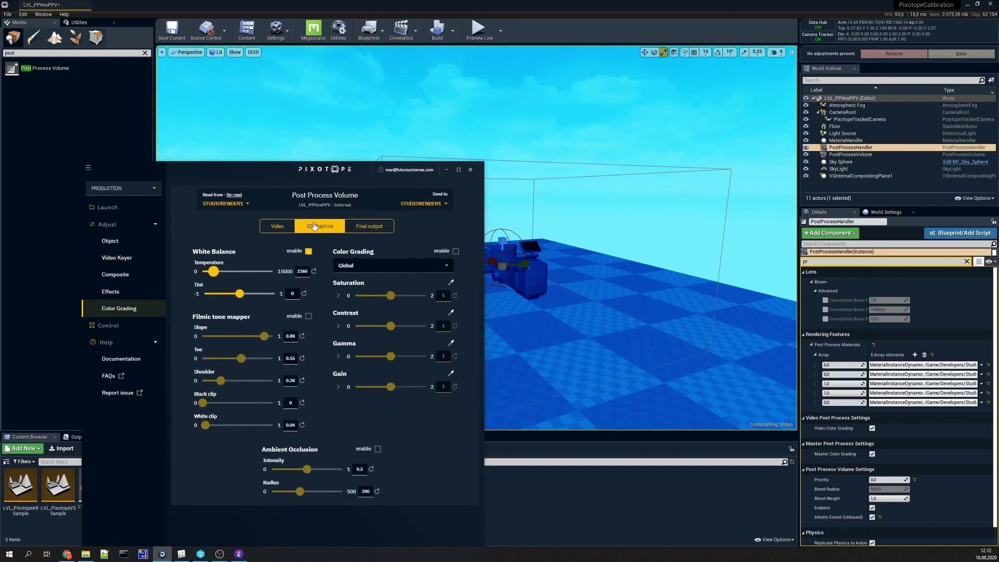
pyautogui.moveTo(260, 173); pyautogui.dragTo(266, 153)
pyautogui.click(451, 150)
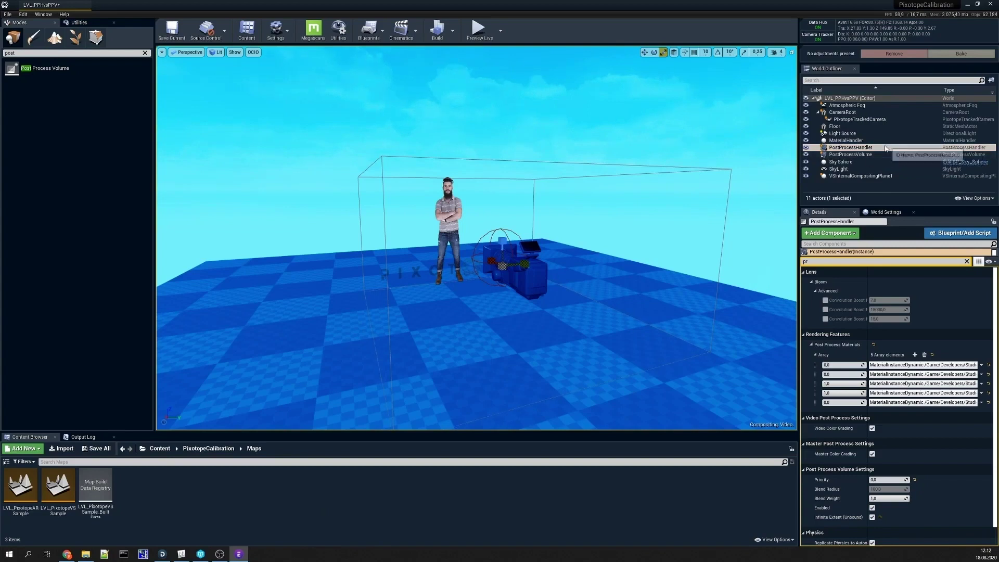
# Compare the Post Process Volume Settings of the PostProcessVolume and the PostProcessHandler, ending with the PostProcessVolume selected
pyautogui.click(872, 155)
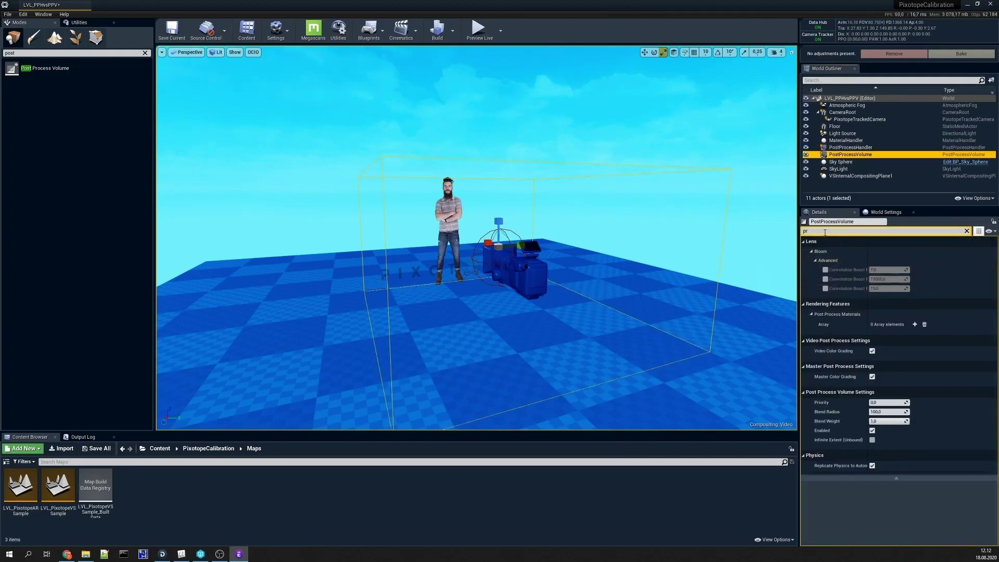
pyautogui.click(864, 149)
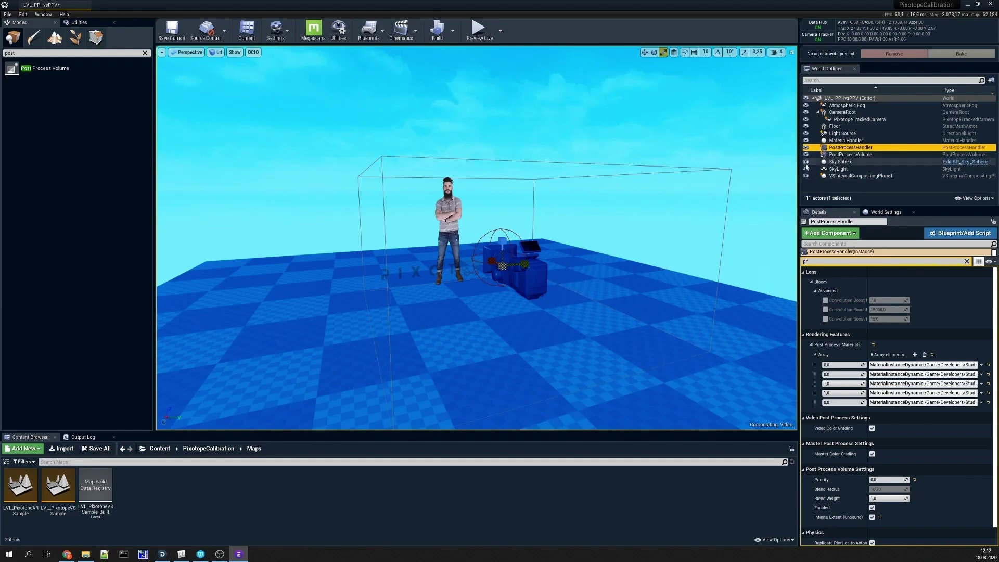
pyautogui.click(850, 154)
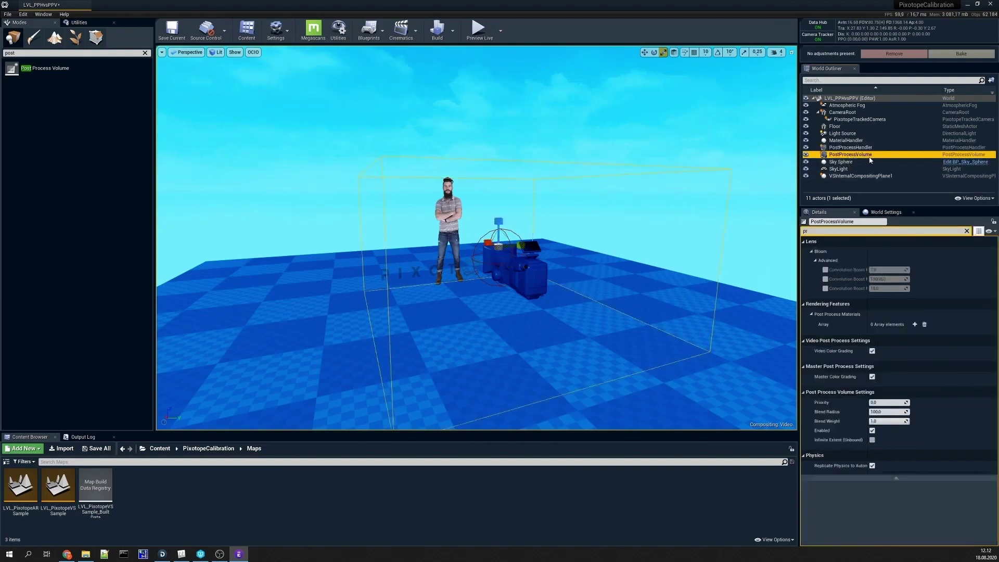
# Move the PostProcessVolume sideways across the floor, away from the virtual camera and the presenter
pyautogui.moveTo(609, 187)
pyautogui.mouseDown(button='right')
pyautogui.moveTo(609, 175)
pyautogui.moveTo(616, 201)
pyautogui.moveTo(593, 177)
pyautogui.mouseUp(button='right')
pyautogui.moveTo(661, 202); pyautogui.dragTo(661, 203, button='right')
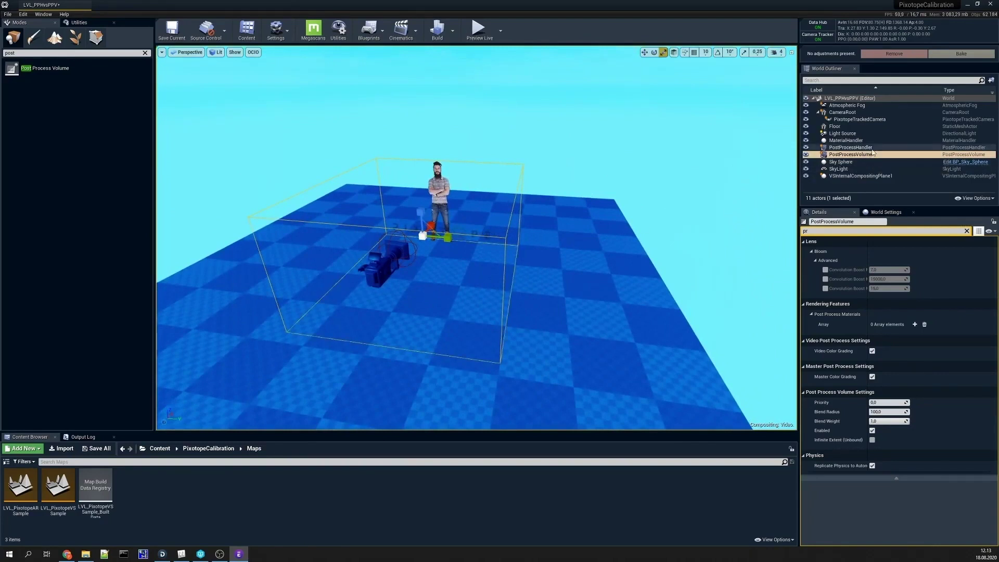
pyautogui.moveTo(512, 237); pyautogui.dragTo(736, 214, button='right')
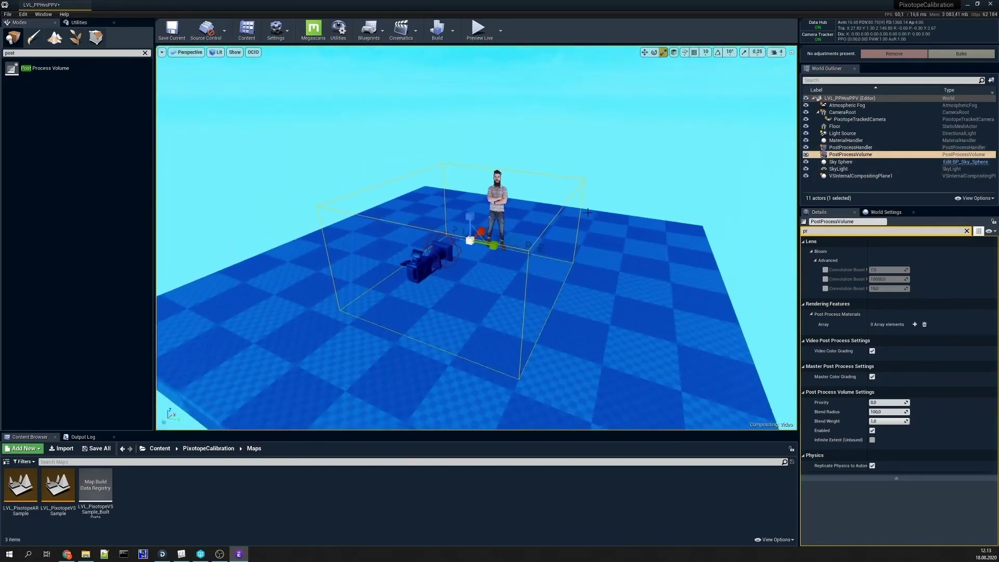
pyautogui.moveTo(522, 213); pyautogui.dragTo(611, 216, button='right')
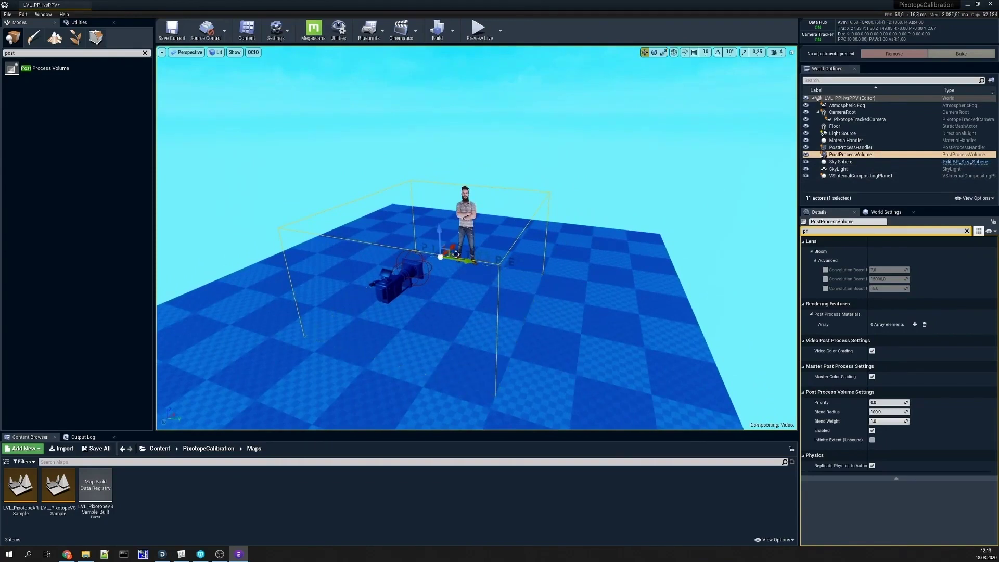
pyautogui.moveTo(592, 276); pyautogui.dragTo(582, 275)
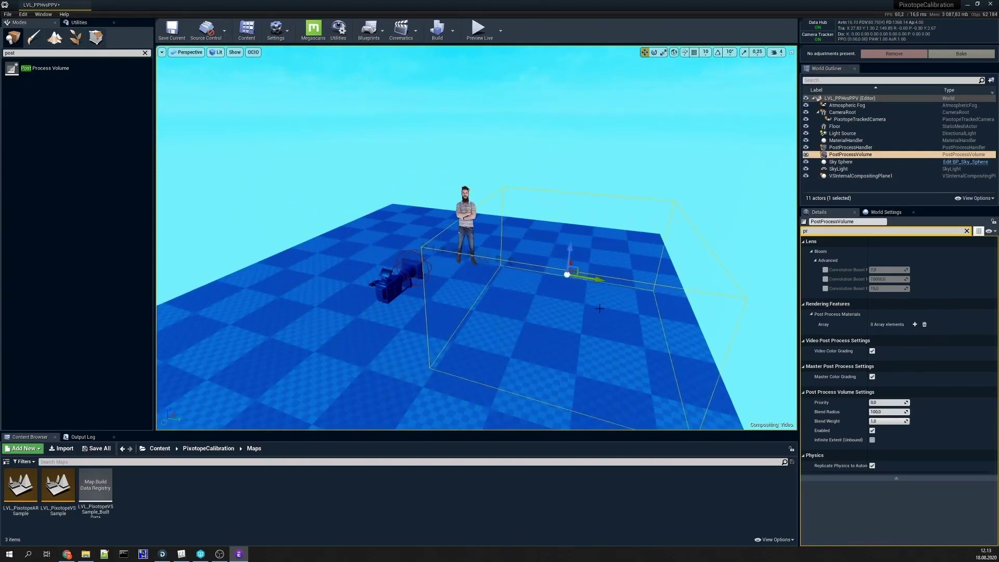
# Scale the PostProcessVolume box in its new place beside the virtual camera
pyautogui.moveTo(575, 292); pyautogui.dragTo(612, 271, button='right')
pyautogui.press('r')
pyautogui.moveTo(558, 293); pyautogui.dragTo(568, 295)
pyautogui.moveTo(568, 294); pyautogui.dragTo(440, 246, button='right')
pyautogui.moveTo(460, 261); pyautogui.dragTo(468, 258)
pyautogui.moveTo(469, 258); pyautogui.dragTo(507, 203, button='right')
# Reposition the scaled PostProcessVolume with the move gizmo, shifting it farther from the presenter
pyautogui.press('w')
pyautogui.moveTo(507, 202); pyautogui.dragTo(510, 184)
pyautogui.moveTo(510, 184); pyautogui.dragTo(474, 239, button='right')
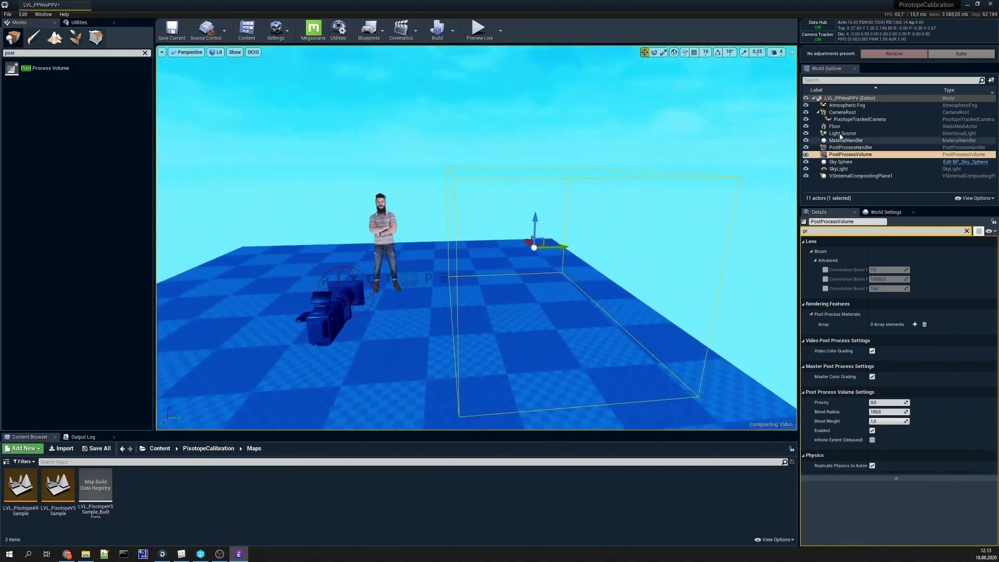
pyautogui.moveTo(555, 246); pyautogui.dragTo(569, 246)
pyautogui.moveTo(509, 245); pyautogui.dragTo(596, 222, button='right')
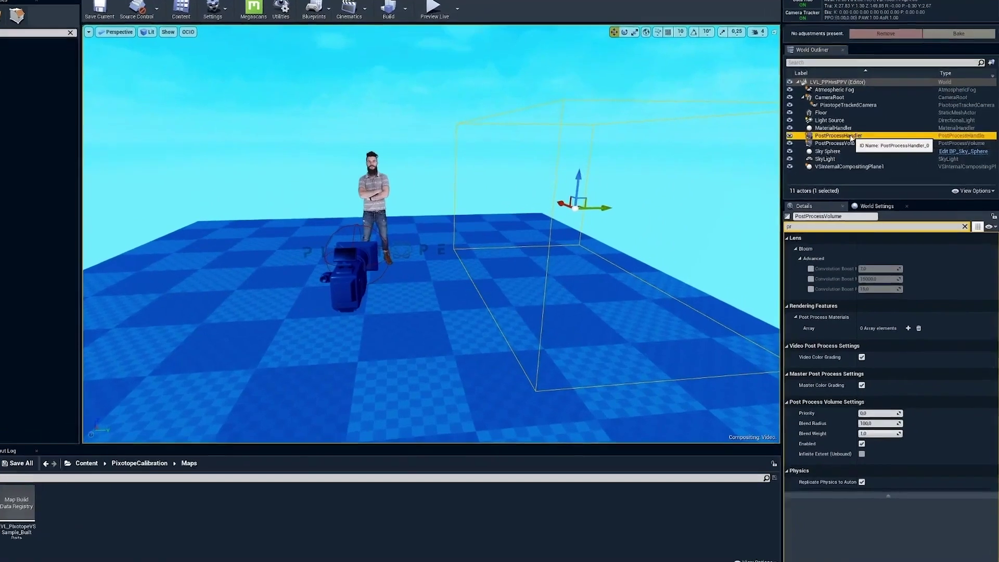
# Select the PostProcessHandler and filter its details by "pri" to check its Priority
pyautogui.click(854, 147)
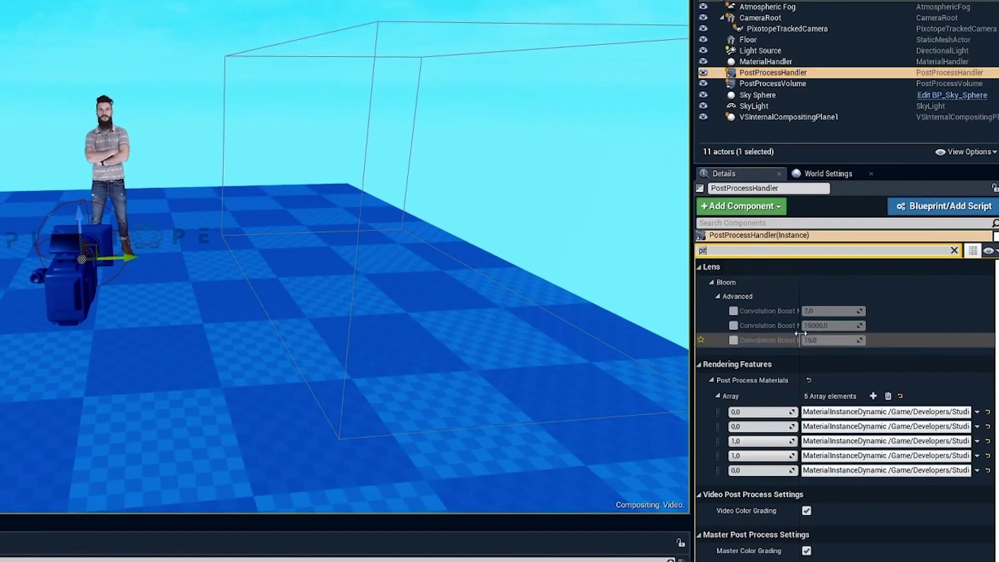
pyautogui.write('pri')
pyautogui.click(807, 283)
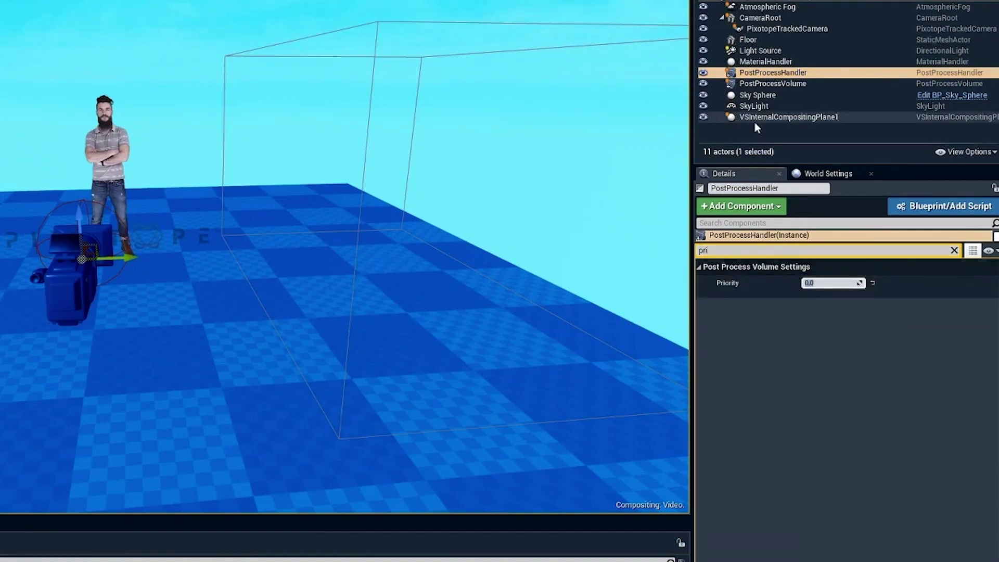
# Set the PostProcessVolume's Priority to 1.0 and check its effect from inside the volume
pyautogui.click(801, 84)
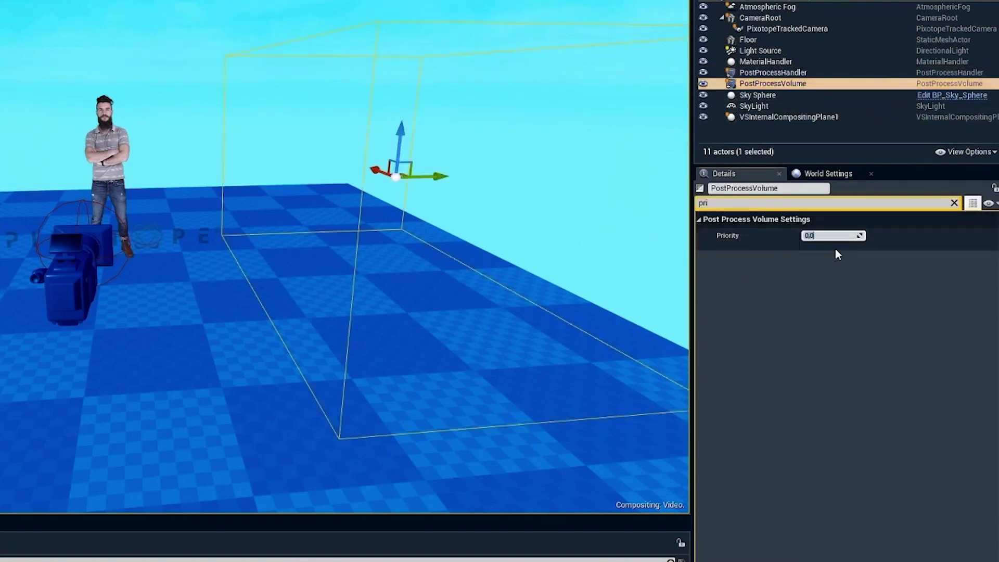
pyautogui.click(840, 280)
pyautogui.moveTo(339, 124)
pyautogui.mouseDown(button='right')
pyautogui.moveTo(183, 107)
pyautogui.moveTo(339, 123)
pyautogui.mouseUp(button='right')
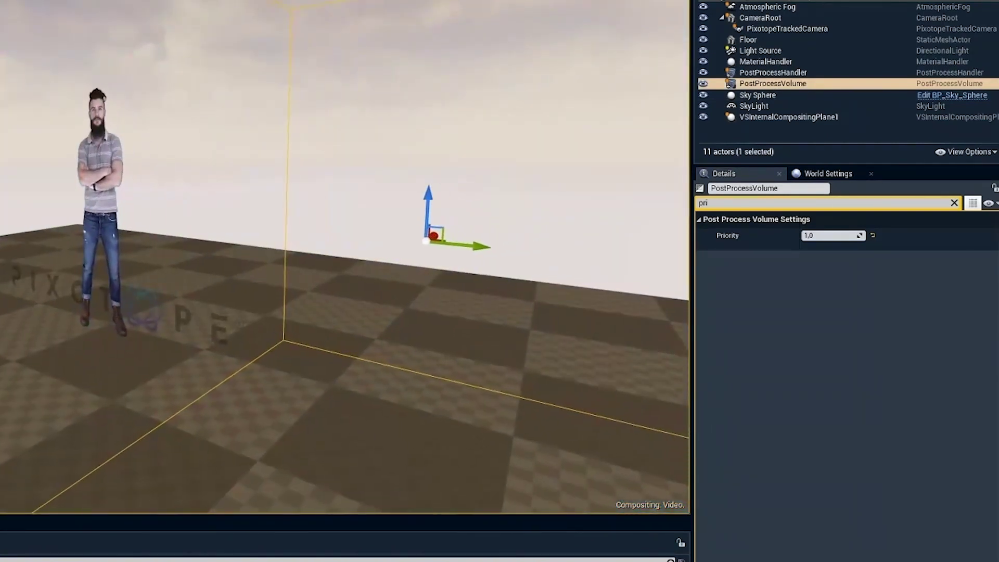
# Clear the PostProcessVolume's details filter, collapse the Bloom group, and look through its Post Process Volume Settings
pyautogui.click(796, 84)
pyautogui.click(955, 203)
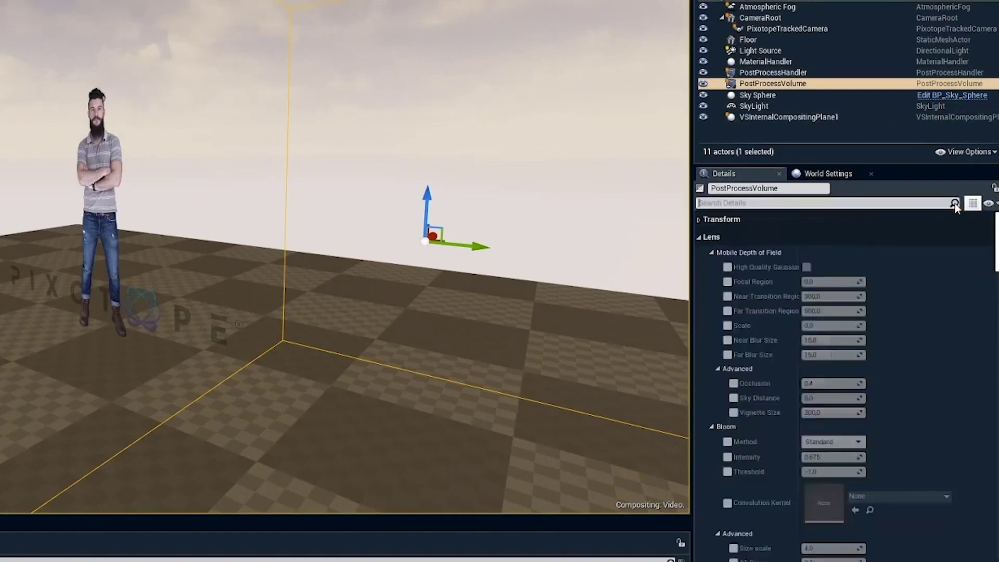
pyautogui.click(713, 428)
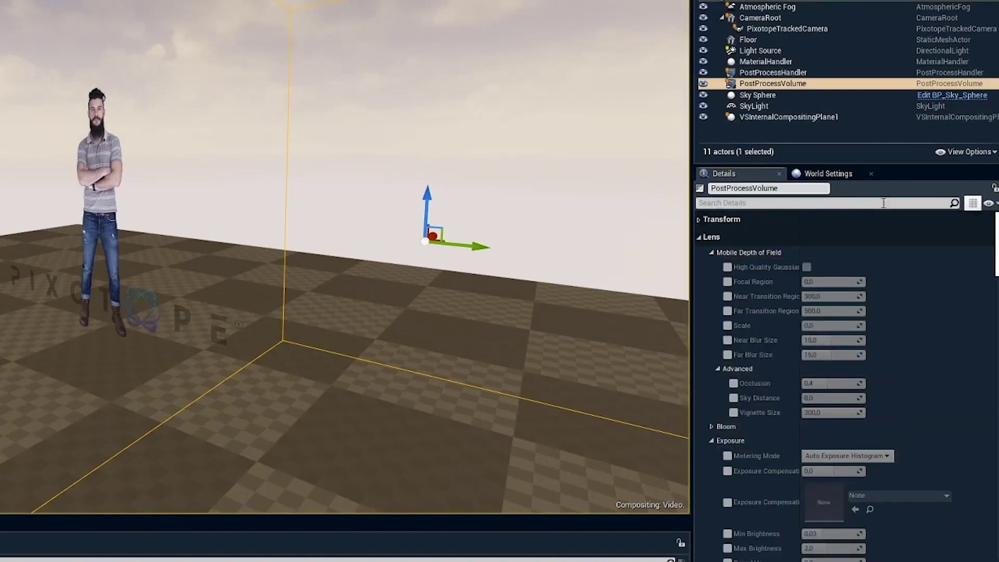
pyautogui.scroll(-20, 843, 364)
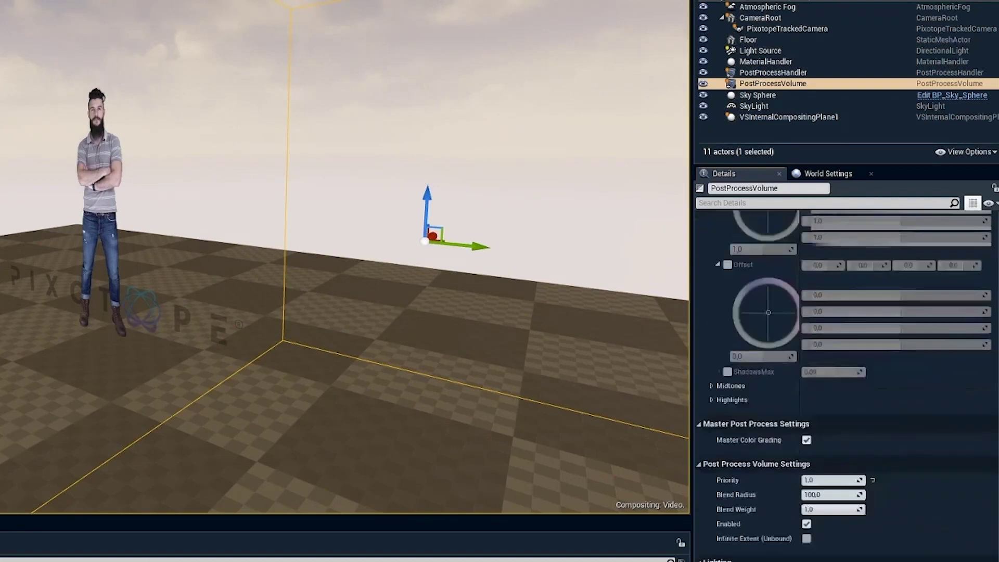
pyautogui.scroll(1, 843, 364)
pyautogui.scroll(-6, 844, 364)
pyautogui.scroll(16, 843, 365)
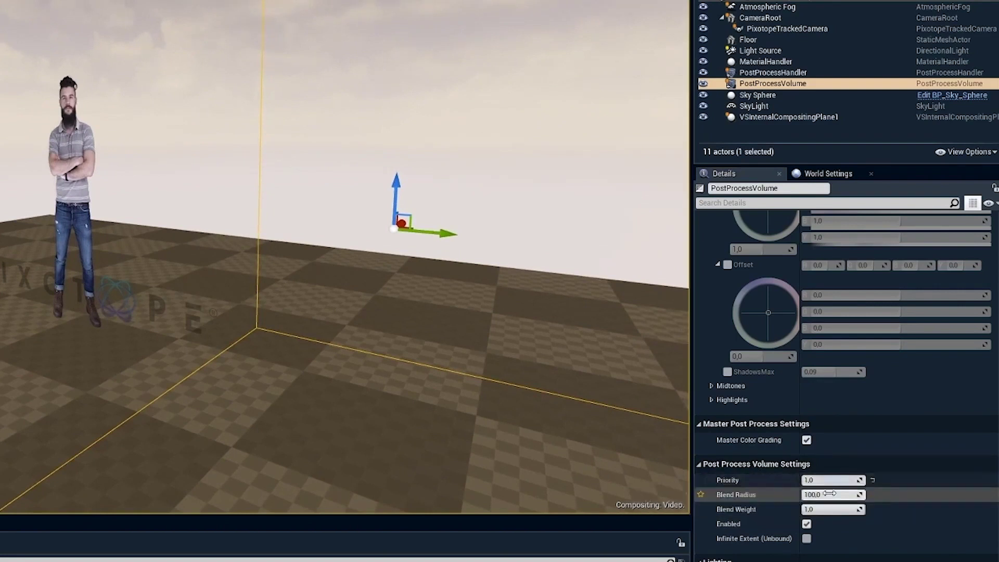
# Examine how the white balance blends across the PostProcessVolume's edge by passing in and out of the volume
pyautogui.moveTo(373, 281); pyautogui.dragTo(541, 296, button='right')
pyautogui.press('w')
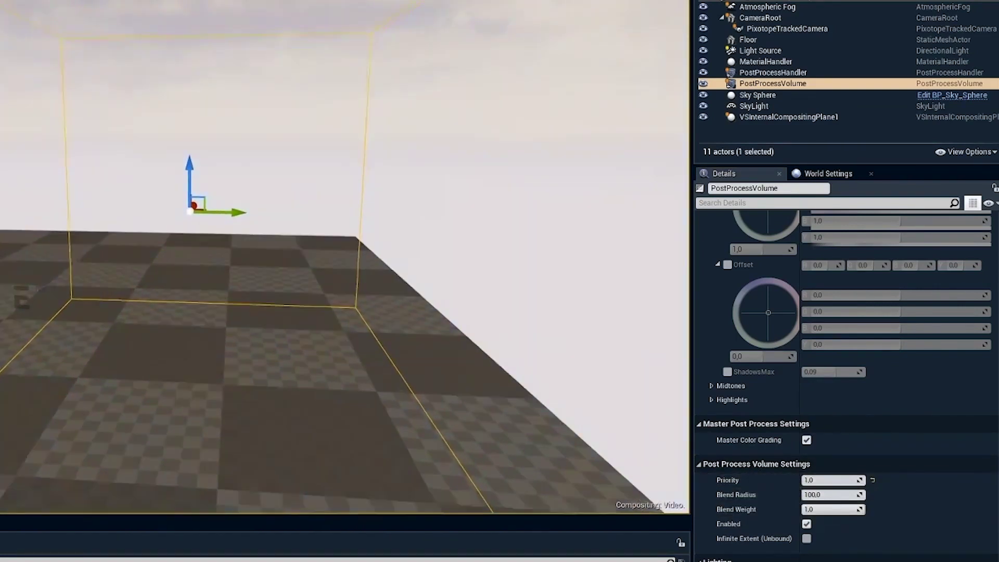
pyautogui.press('s')
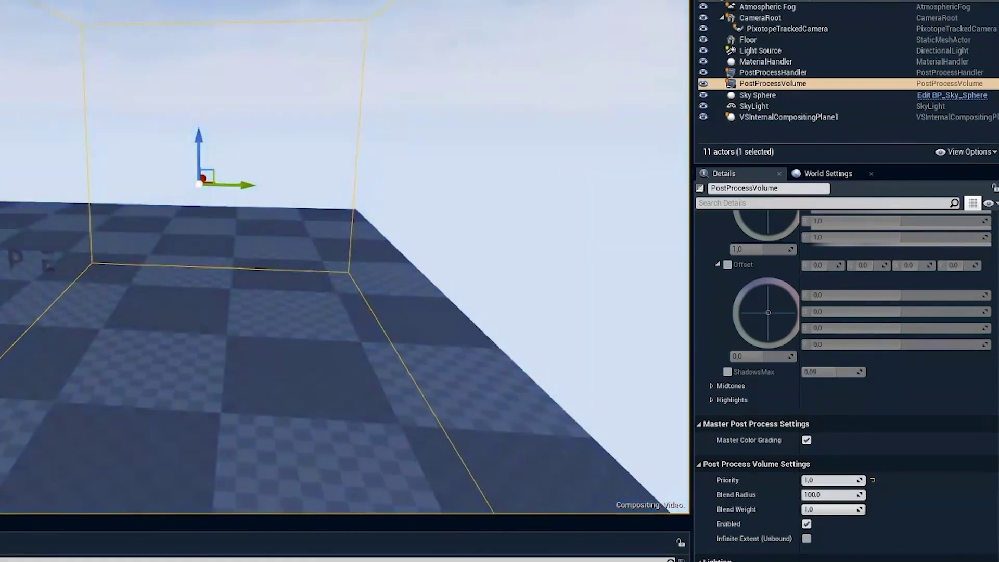
pyautogui.moveTo(387, 281); pyautogui.dragTo(383, 275, button='right')
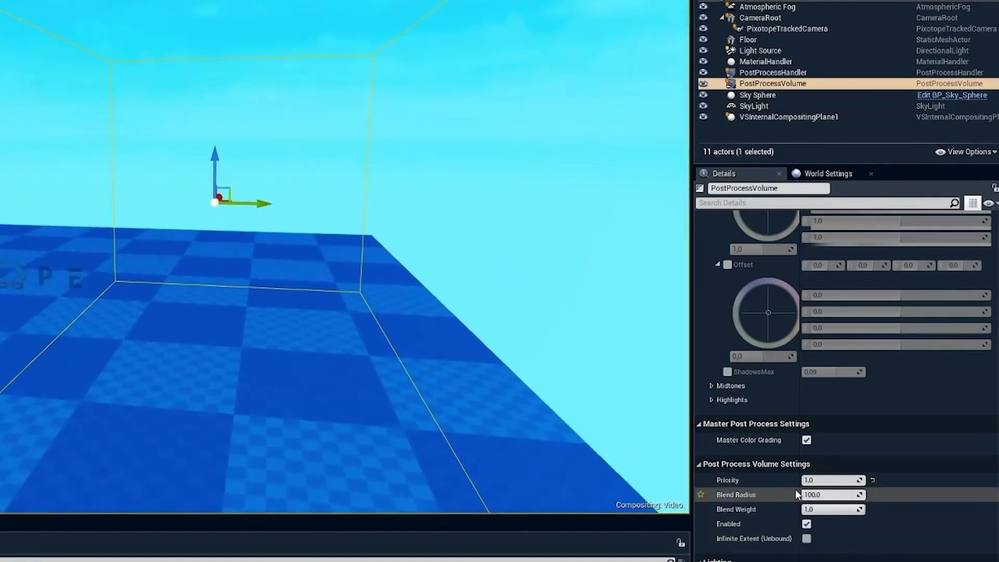
# Raise the PostProcessVolume's Blend Radius to about 800, check the blend around the volume, and reset it to the default
pyautogui.click(834, 494)
pyautogui.moveTo(474, 286); pyautogui.dragTo(464, 286, button='right')
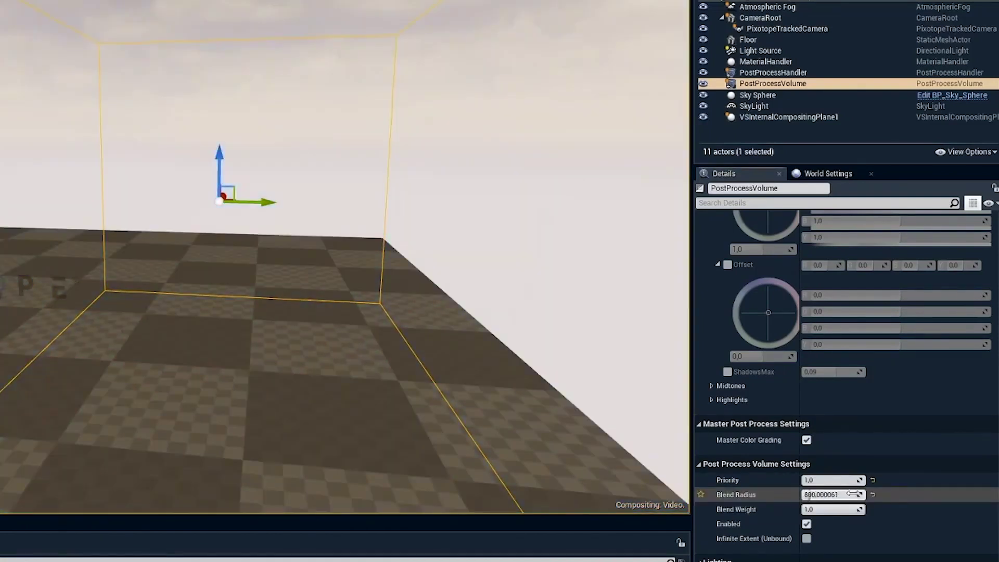
pyautogui.click(873, 495)
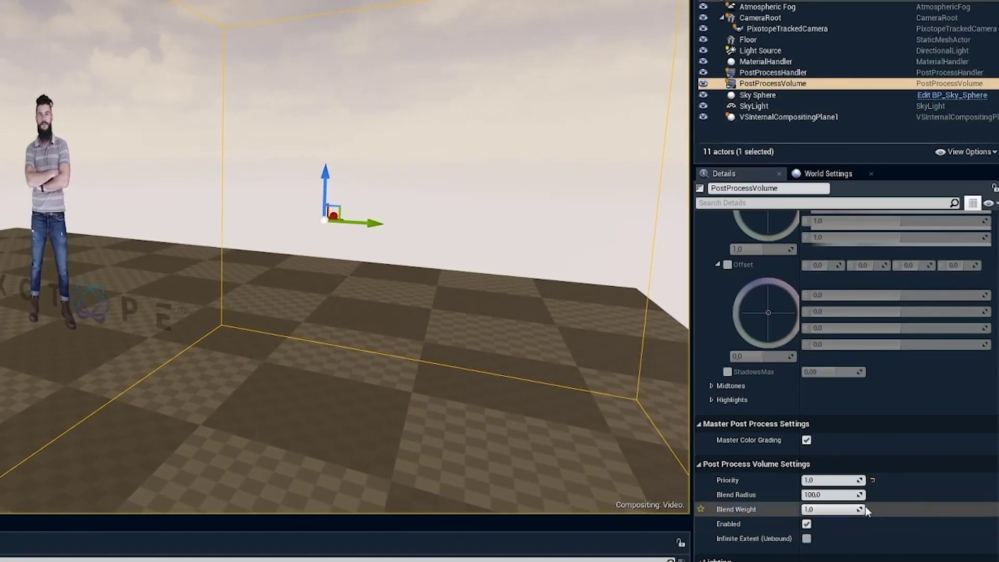
# Set the PostProcessVolume's Blend Weight to 0.5
pyautogui.click(846, 510)
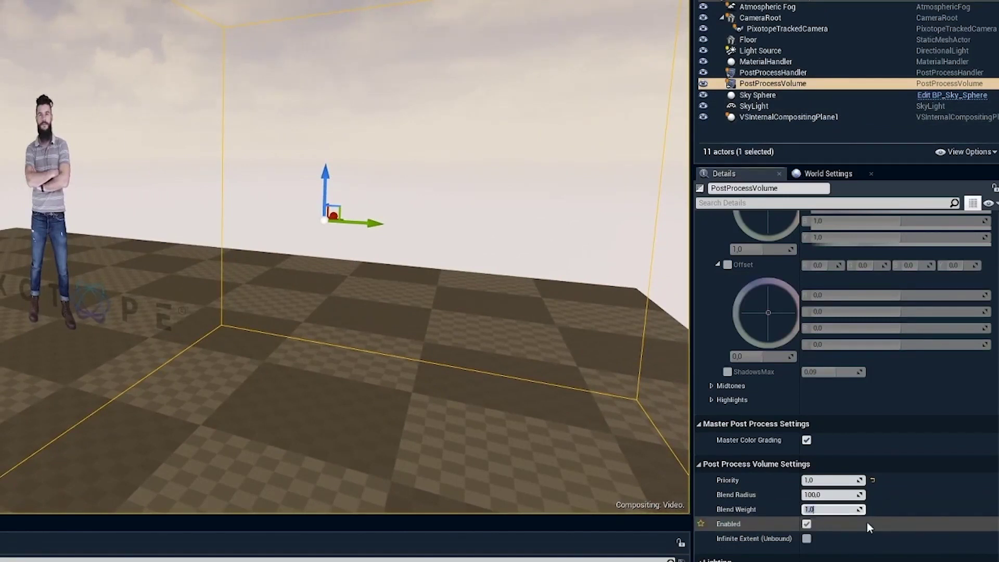
pyautogui.write('0.5')
pyautogui.press('Return')
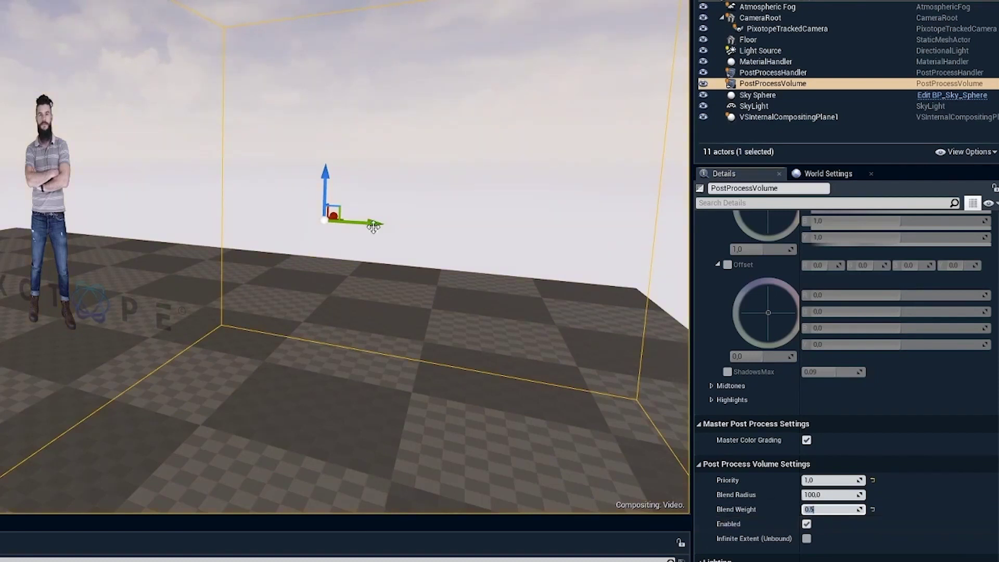
# Set the PostProcessVolume's Blend Weight to 0.0 to see the scene without its influence
pyautogui.moveTo(419, 243); pyautogui.dragTo(527, 341)
pyautogui.click(832, 509)
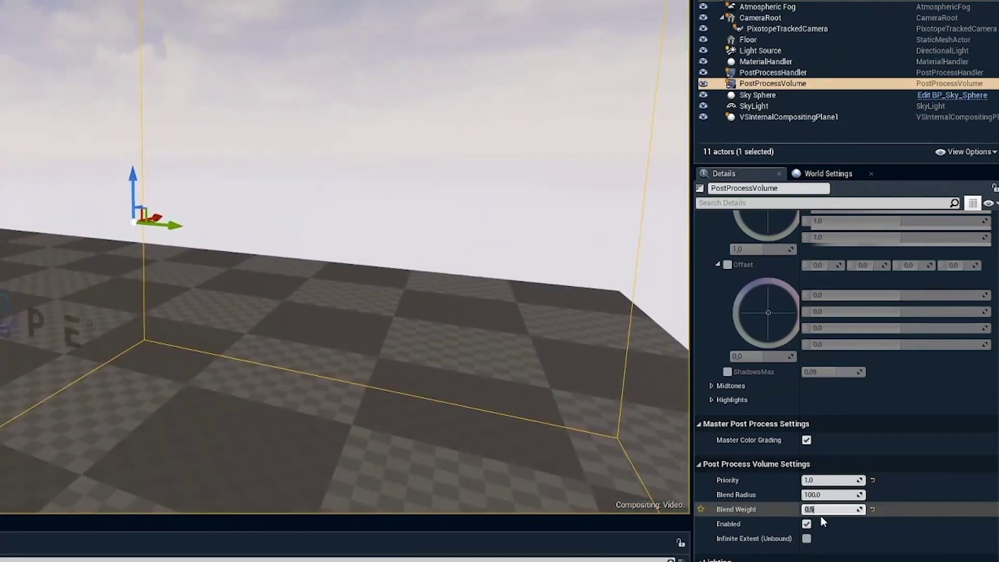
pyautogui.press('Return')
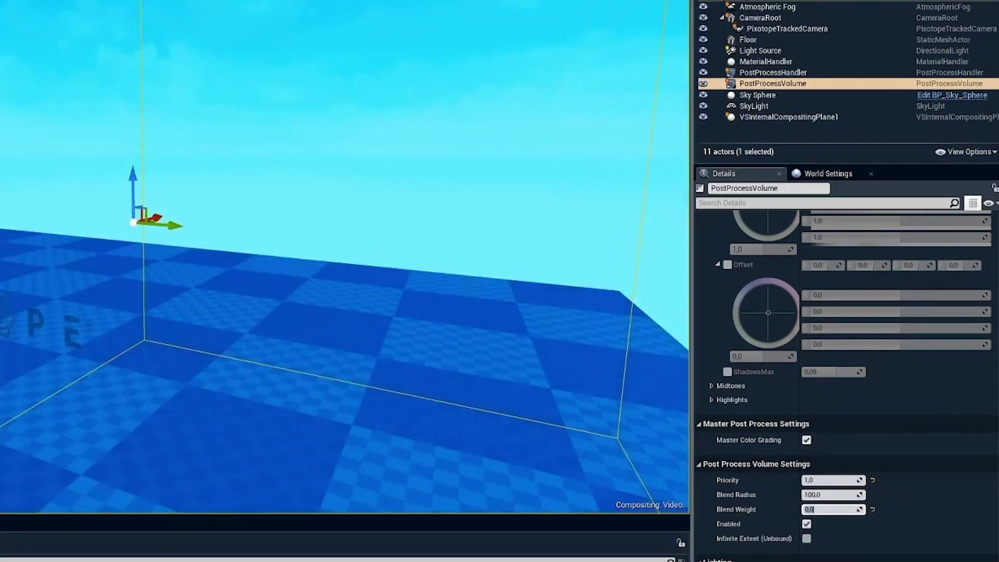
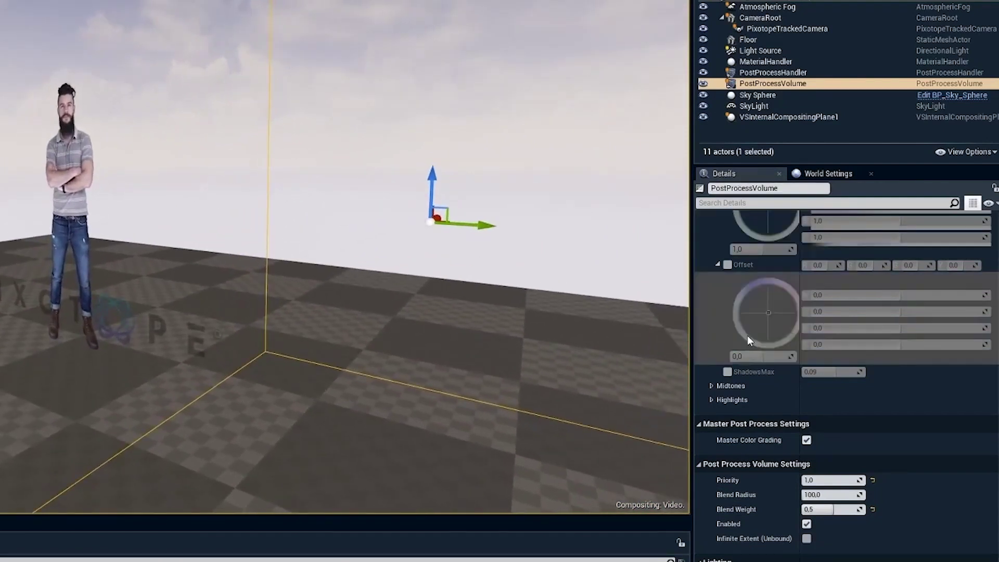
# Filter the PostProcessVolume's properties for "white", set the Color Grading white balance Temp to about 14871 and override its Tint at -1.0
pyautogui.click(739, 204)
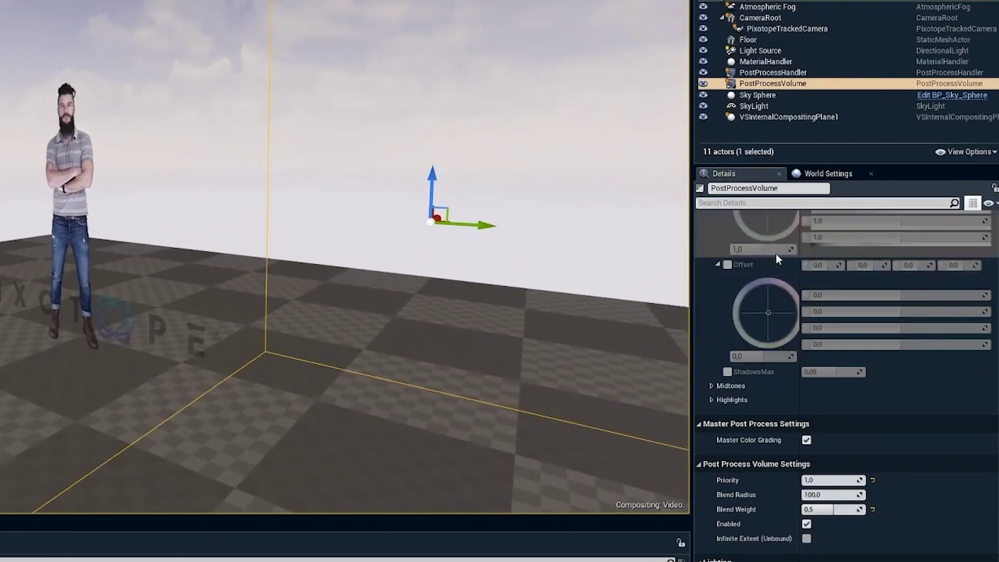
pyautogui.write('white')
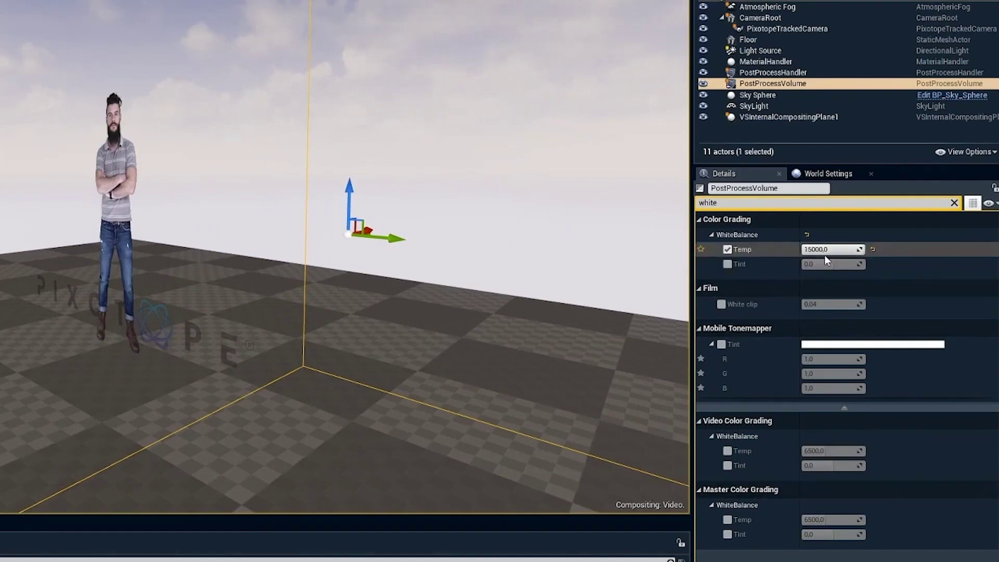
pyautogui.moveTo(837, 250); pyautogui.dragTo(803, 264)
pyautogui.click(726, 264)
pyautogui.moveTo(345, 262)
pyautogui.mouseDown(button='right')
pyautogui.moveTo(307, 291)
pyautogui.moveTo(245, 286)
pyautogui.moveTo(341, 268)
pyautogui.mouseUp(button='right')
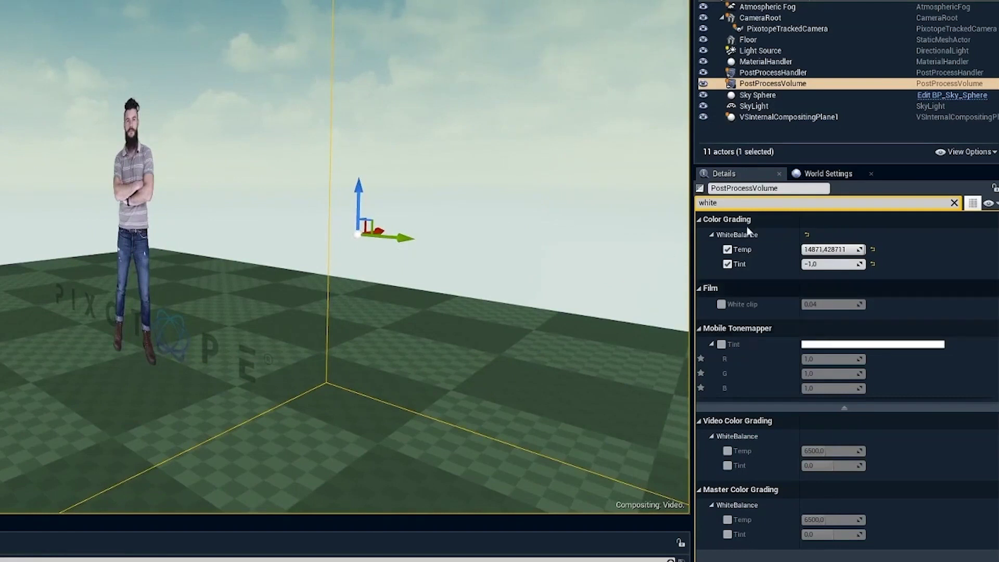
pyautogui.click(792, 84)
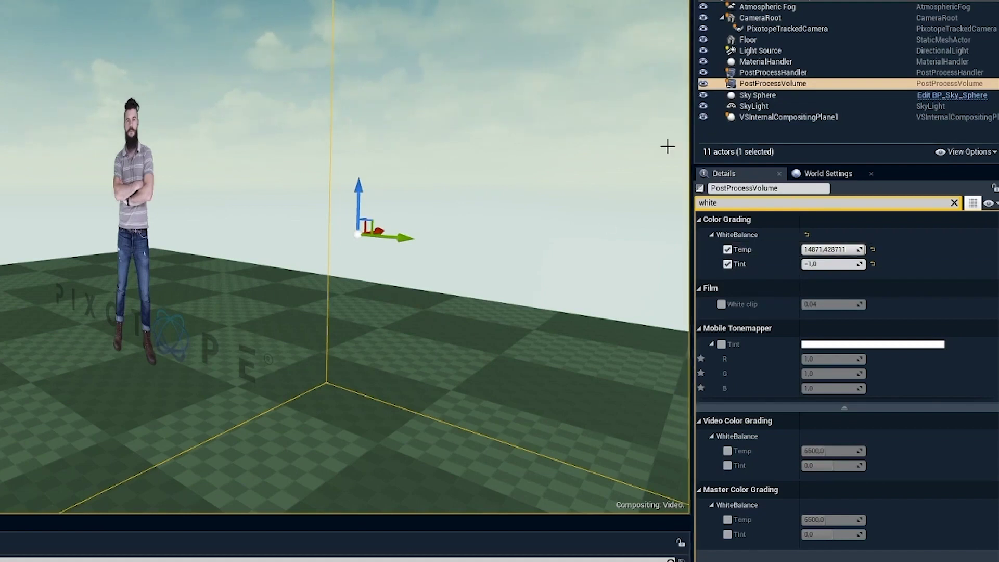
pyautogui.click(797, 85)
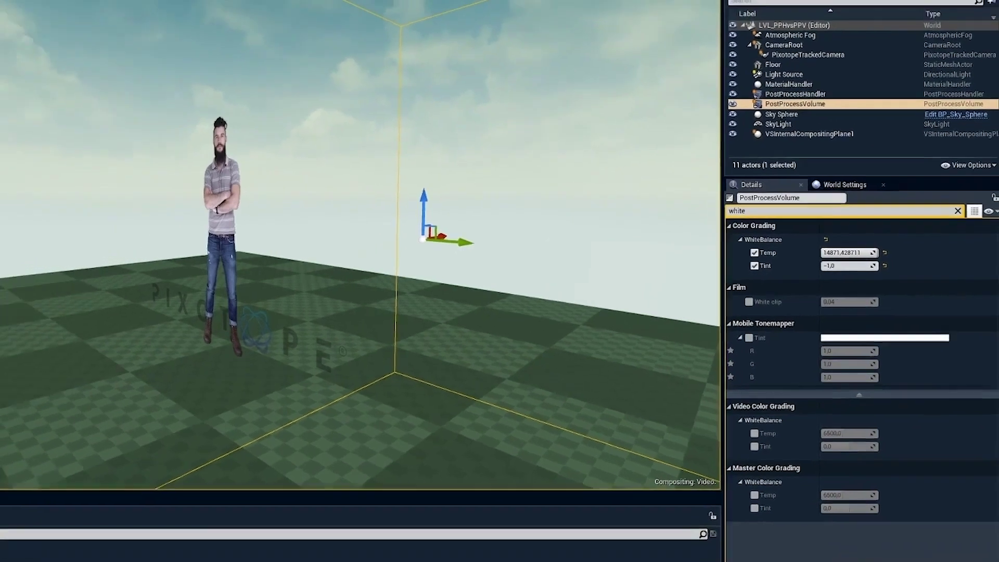
# Switch to the Pixotope app and enable the Video white balance in its Post Process Volume settings with a Temperature of 3935
pyautogui.click(162, 554)
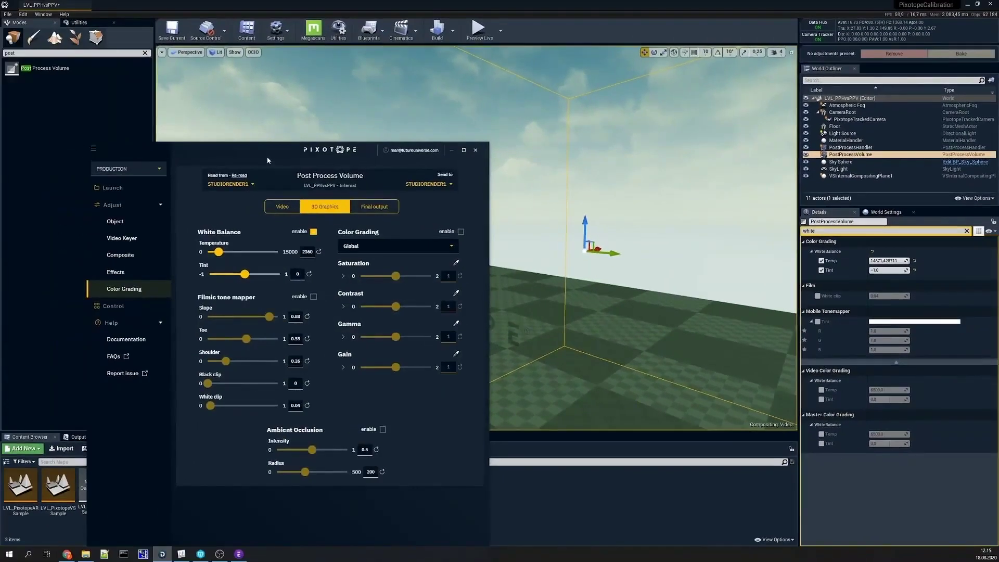
pyautogui.moveTo(268, 160); pyautogui.dragTo(169, 123)
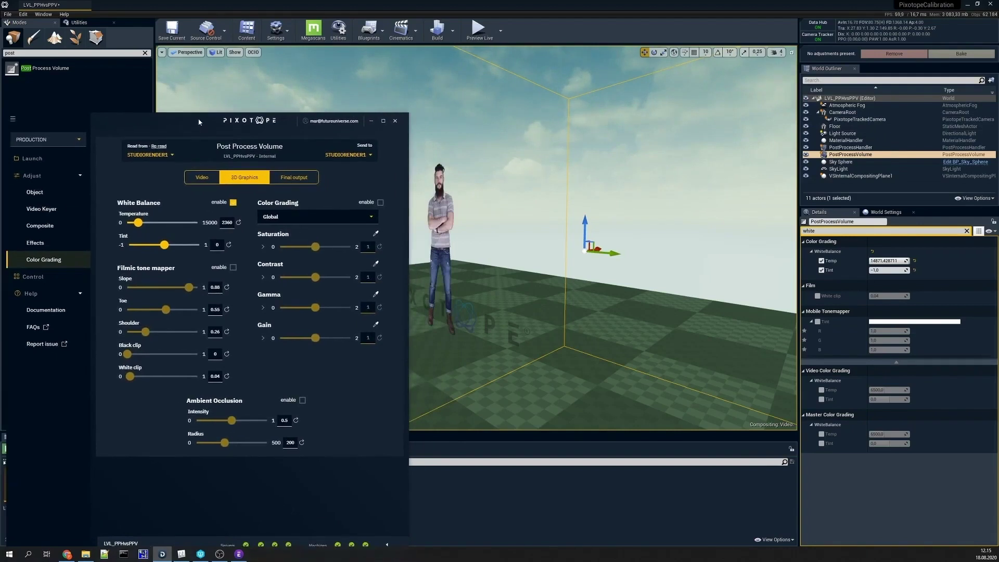
pyautogui.click(205, 180)
pyautogui.moveTo(200, 123); pyautogui.dragTo(138, 140)
pyautogui.click(170, 220)
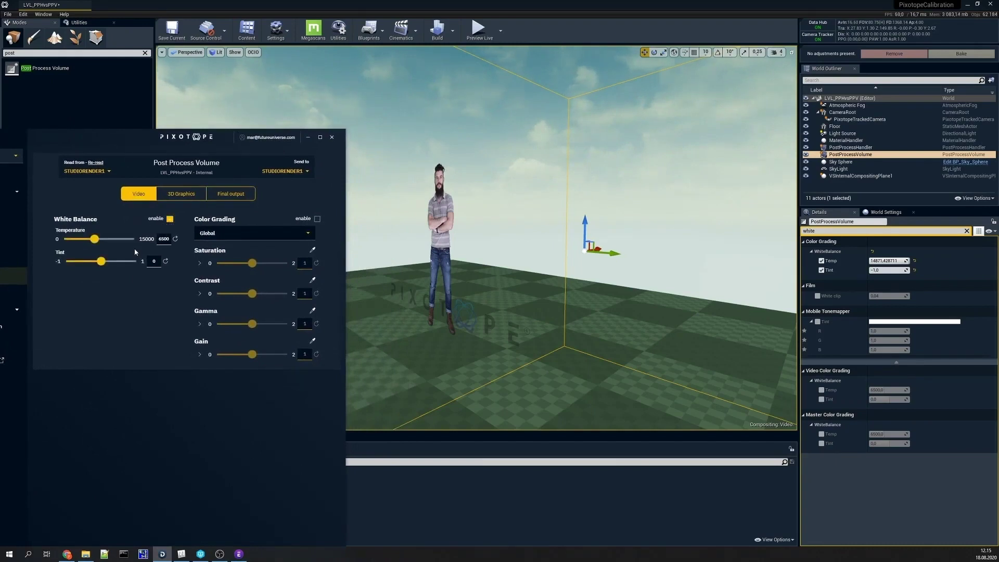
pyautogui.moveTo(99, 244)
pyautogui.mouseDown()
pyautogui.moveTo(134, 240)
pyautogui.moveTo(62, 240)
pyautogui.moveTo(100, 239)
pyautogui.moveTo(85, 241)
pyautogui.mouseUp()
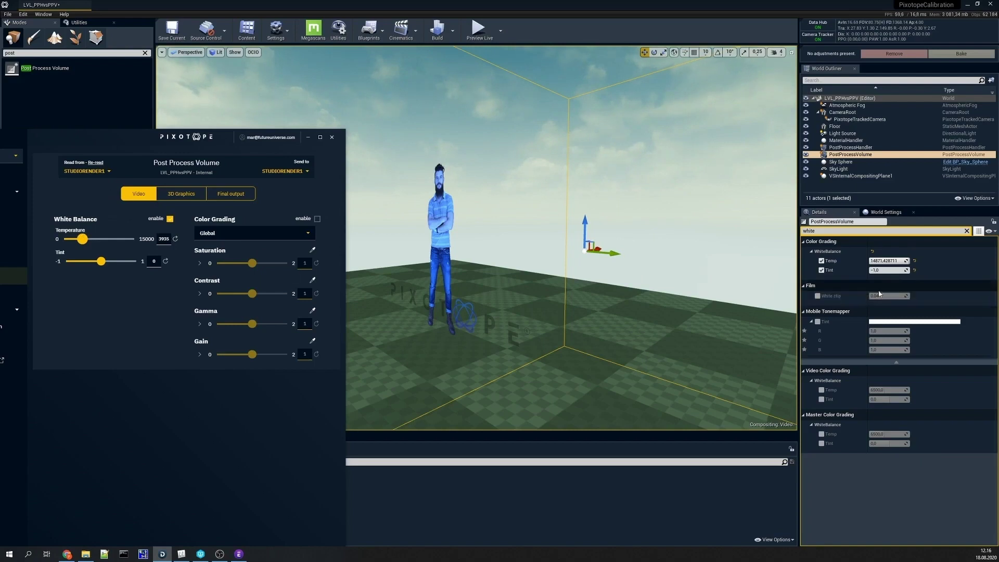
# Override the PostProcessVolume's Video Color Grading white balance Temp and set it to 15000
pyautogui.moveTo(537, 192); pyautogui.dragTo(560, 192, button='right')
pyautogui.moveTo(709, 187); pyautogui.dragTo(726, 177, button='right')
pyautogui.moveTo(505, 140); pyautogui.dragTo(497, 158, button='right')
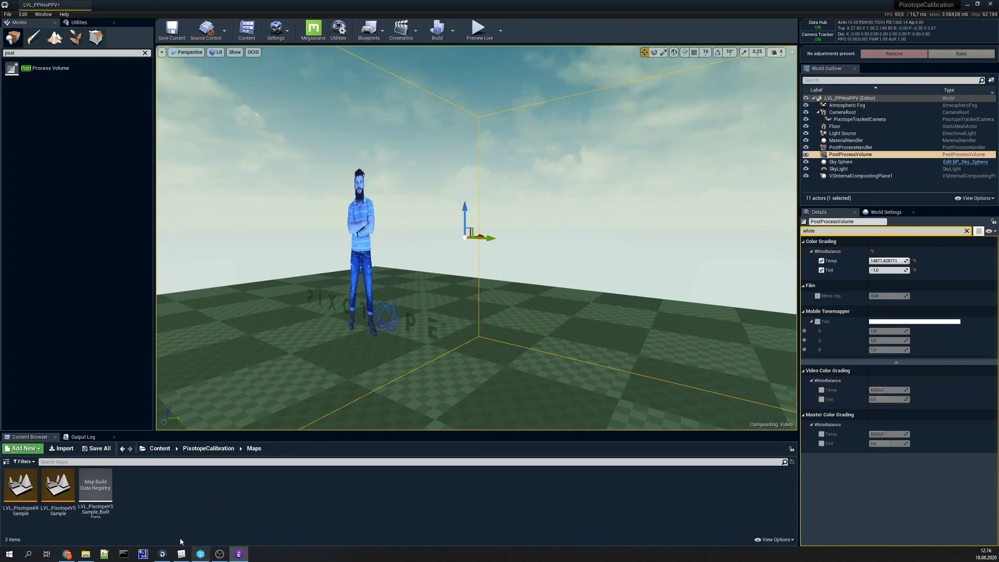
pyautogui.click(163, 555)
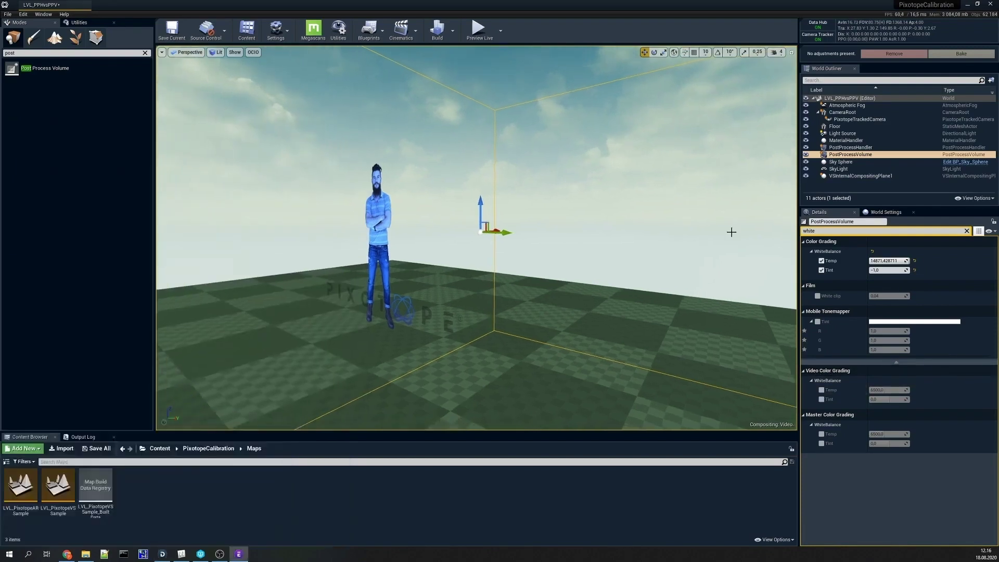
pyautogui.click(568, 226)
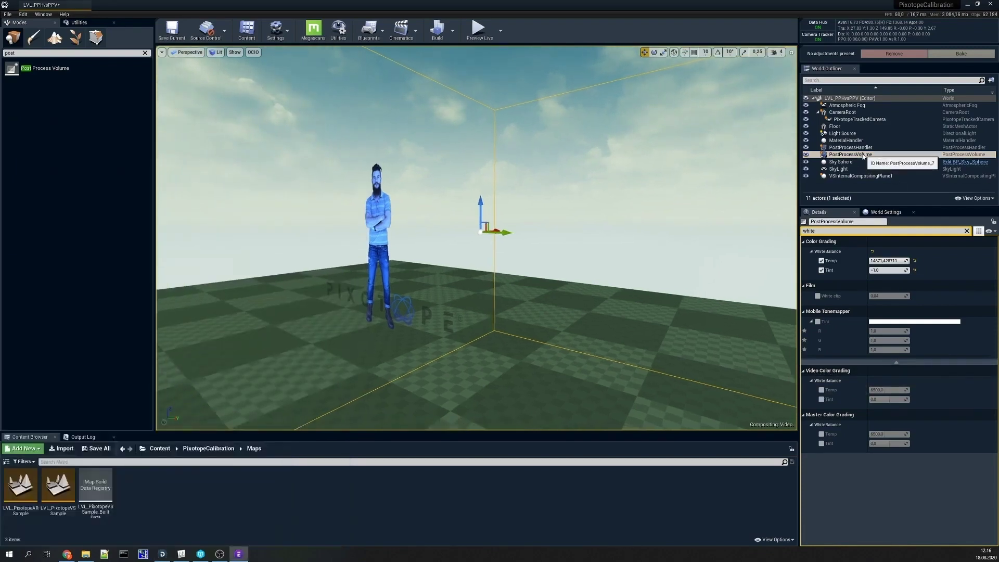
pyautogui.click(821, 391)
pyautogui.moveTo(884, 391); pyautogui.dragTo(886, 390)
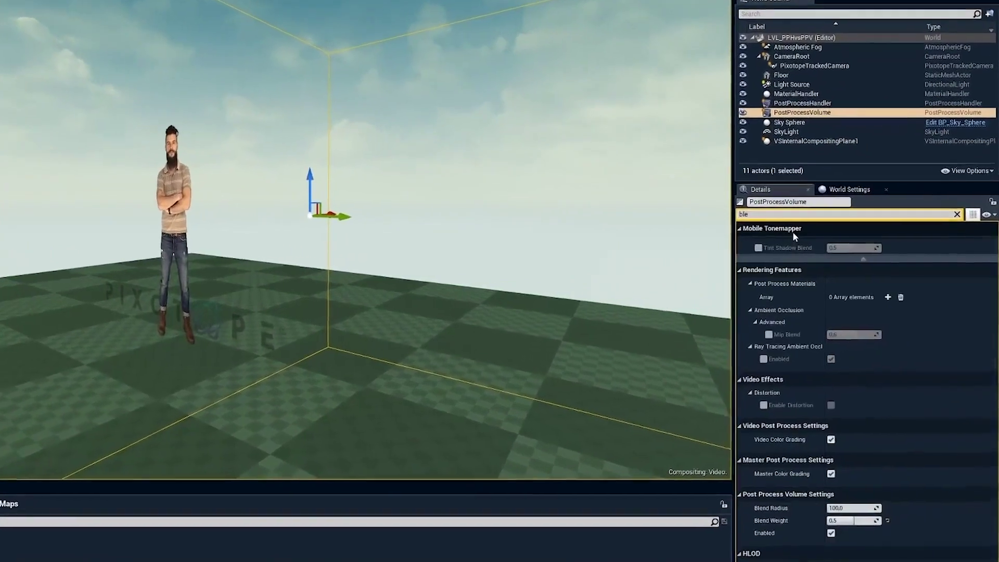
# Filter the PostProcessVolume's properties for "blend" and set the Blend Weight to 1.0
pyautogui.write('nd')
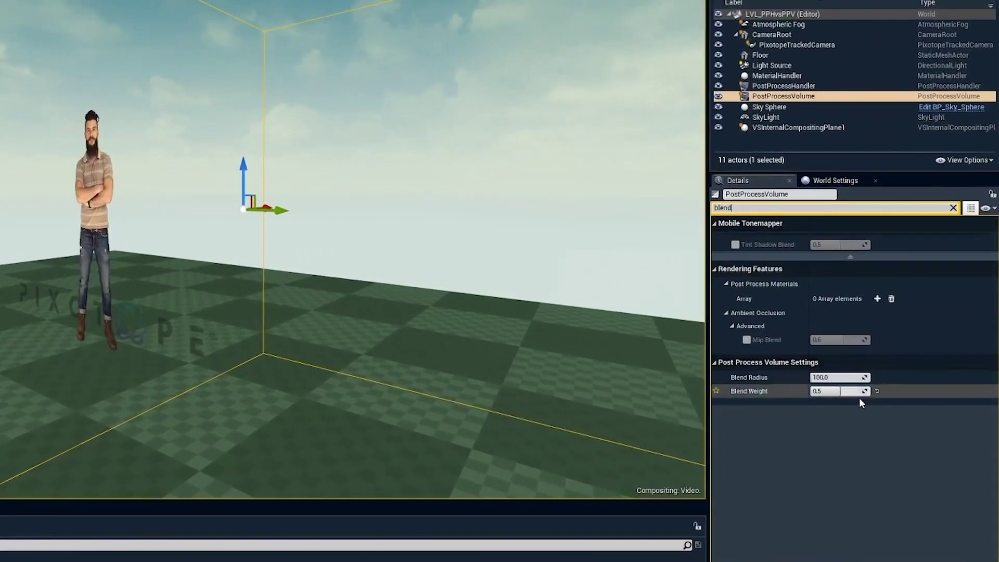
pyautogui.click(860, 396)
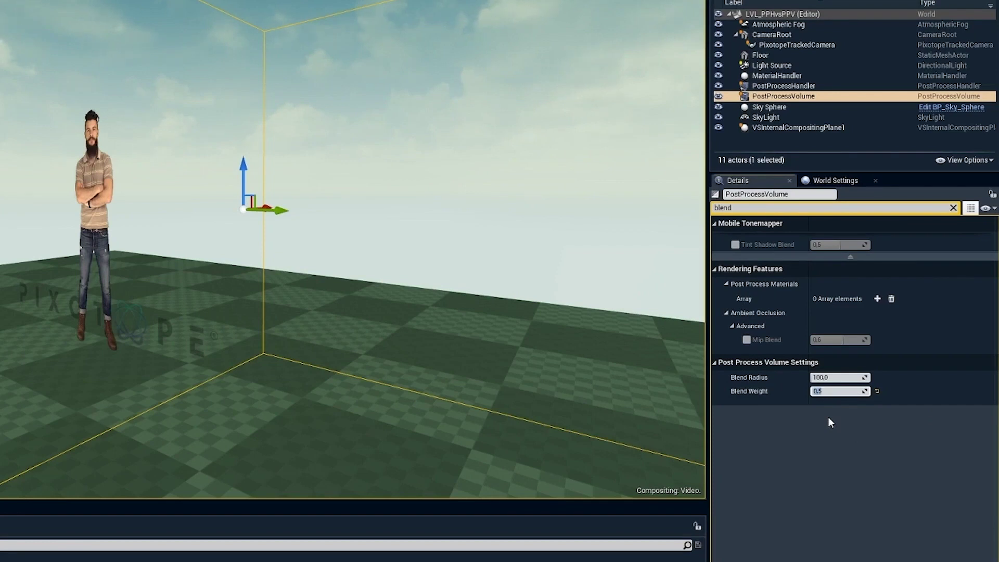
pyautogui.press('Return')
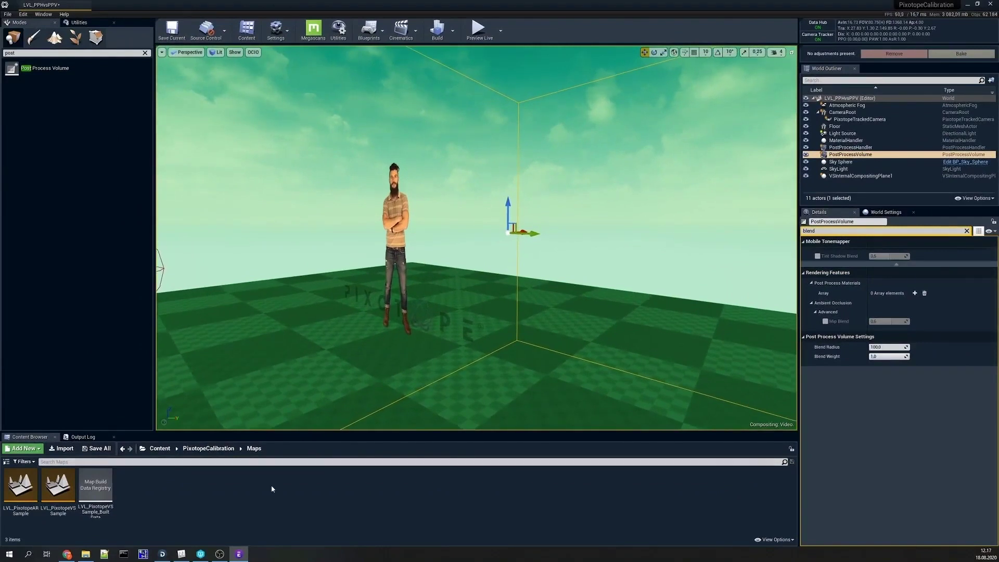
# In the Pixotope app, try a Video white balance Temperature of 9410 and switch the white balance off and on again
pyautogui.click(161, 554)
pyautogui.moveTo(141, 128)
pyautogui.mouseDown()
pyautogui.moveTo(151, 127)
pyautogui.moveTo(137, 126)
pyautogui.mouseUp()
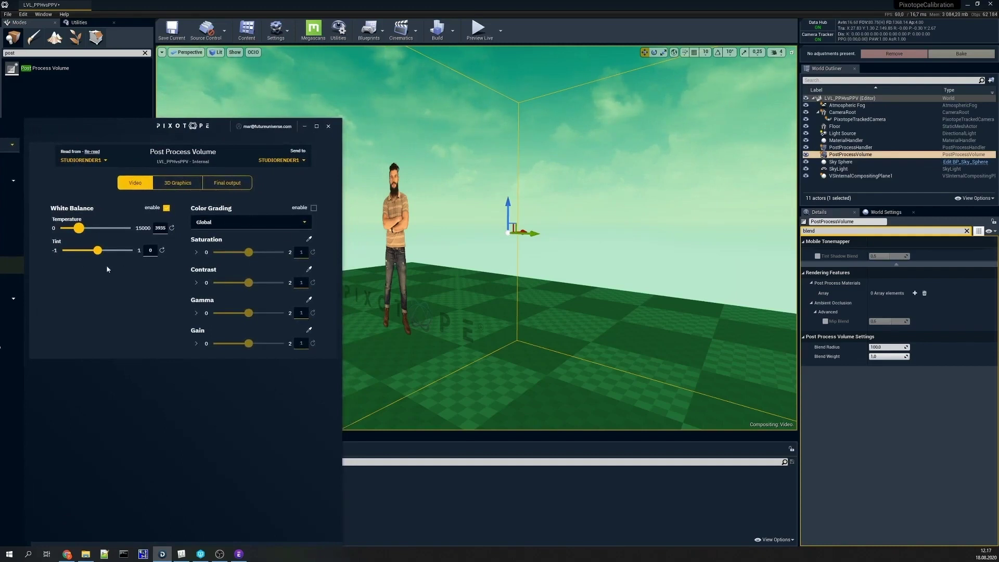
pyautogui.moveTo(85, 232); pyautogui.dragTo(108, 233)
pyautogui.click(166, 209)
pyautogui.click(167, 209)
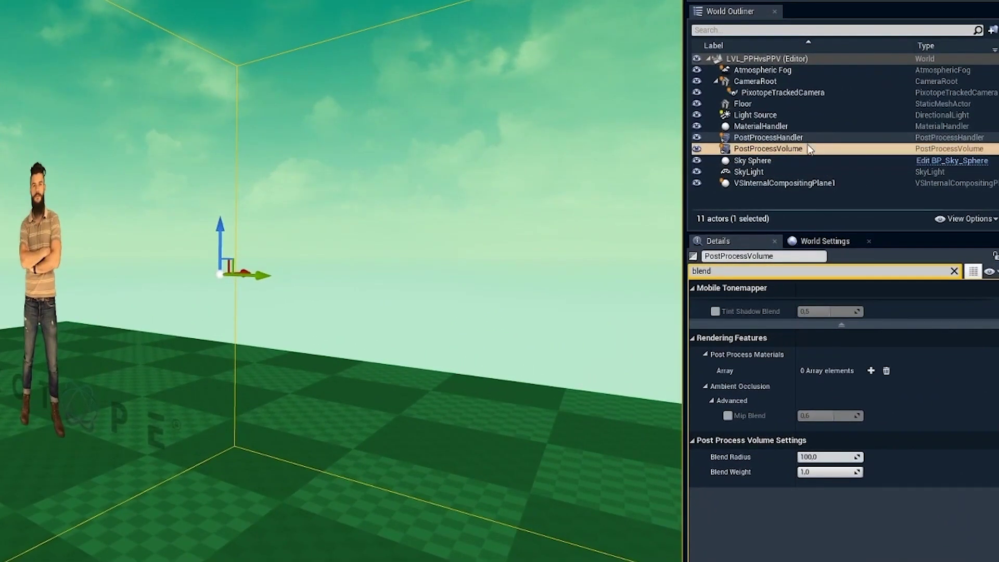
pyautogui.click(781, 148)
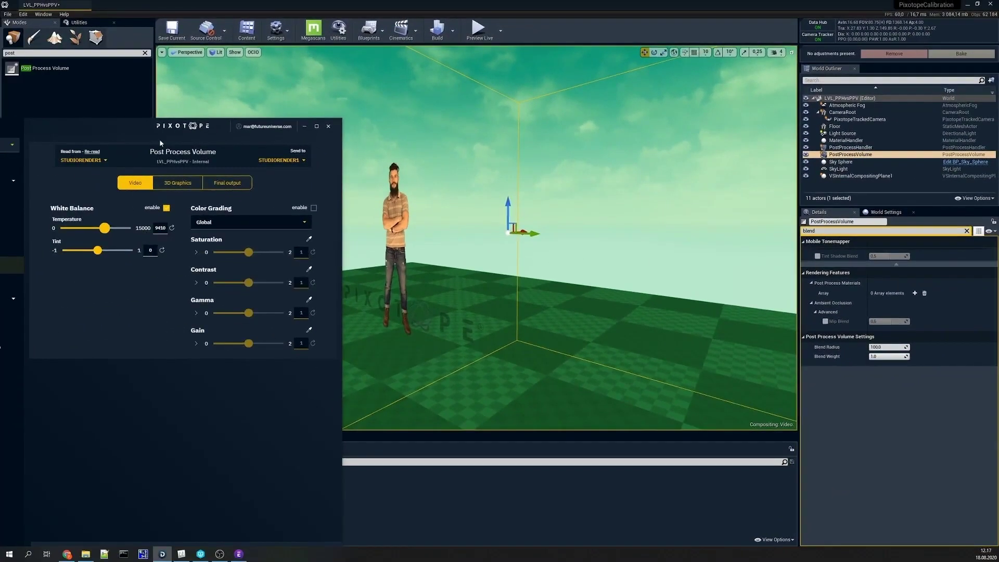
# Raise the Pixotope Video white balance Tint to 0.41 and filter the PostProcessVolume's properties for "white"
pyautogui.moveTo(129, 134); pyautogui.dragTo(136, 132)
pyautogui.moveTo(112, 230); pyautogui.dragTo(110, 252)
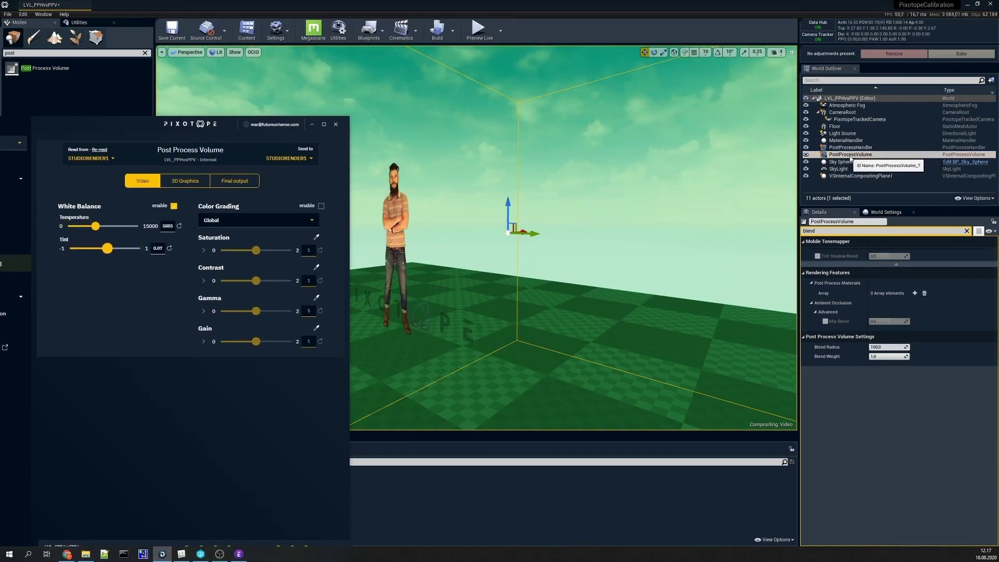
pyautogui.doubleClick(813, 231)
pyautogui.write('white')
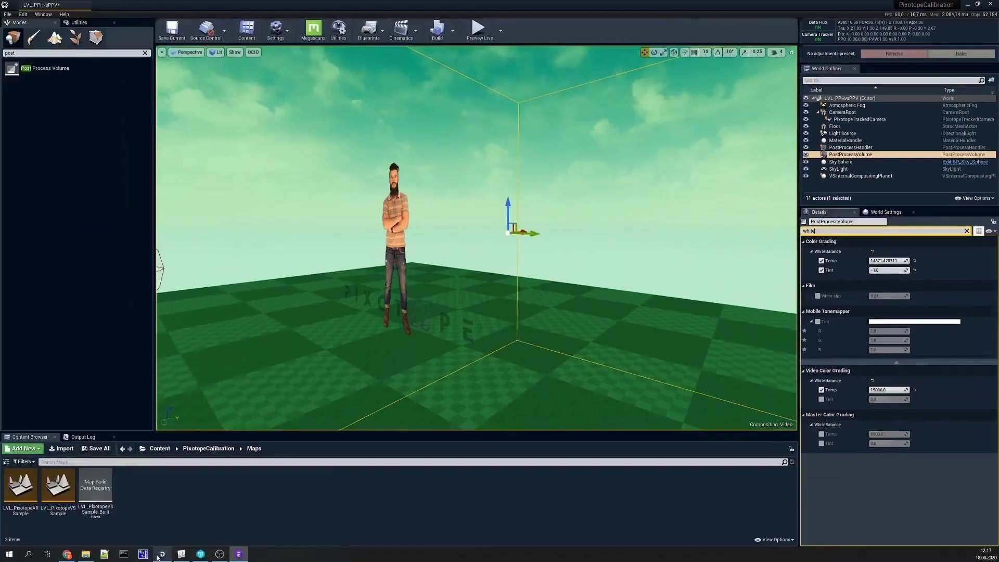
pyautogui.click(162, 555)
pyautogui.moveTo(107, 249)
pyautogui.mouseDown()
pyautogui.moveTo(130, 250)
pyautogui.moveTo(79, 250)
pyautogui.moveTo(120, 252)
pyautogui.mouseUp()
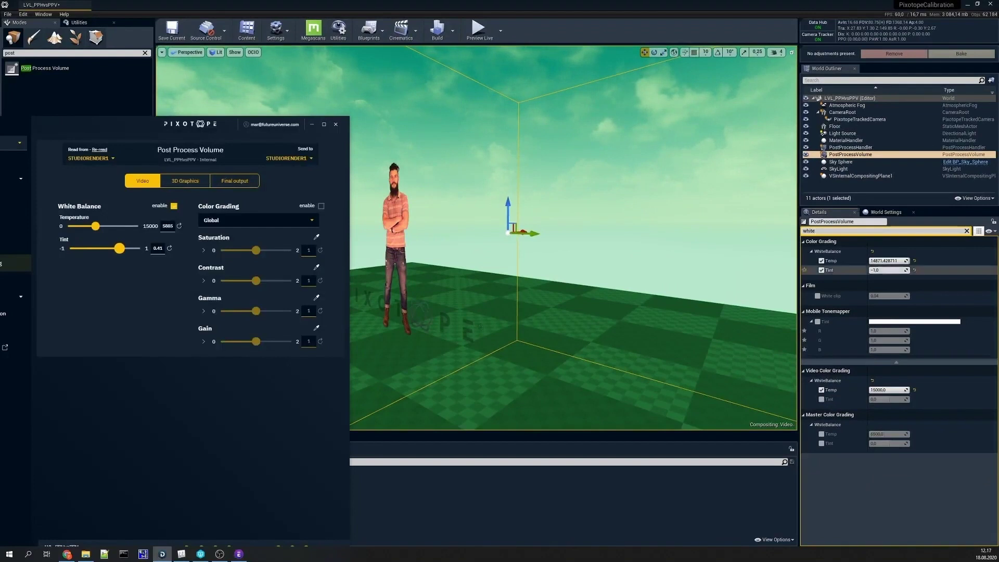
# Override the PostProcessVolume's Video white balance Tint at 0.0, then test it with Pixotope's Video Tint at 0.43 and by toggling its white balance
pyautogui.click(822, 400)
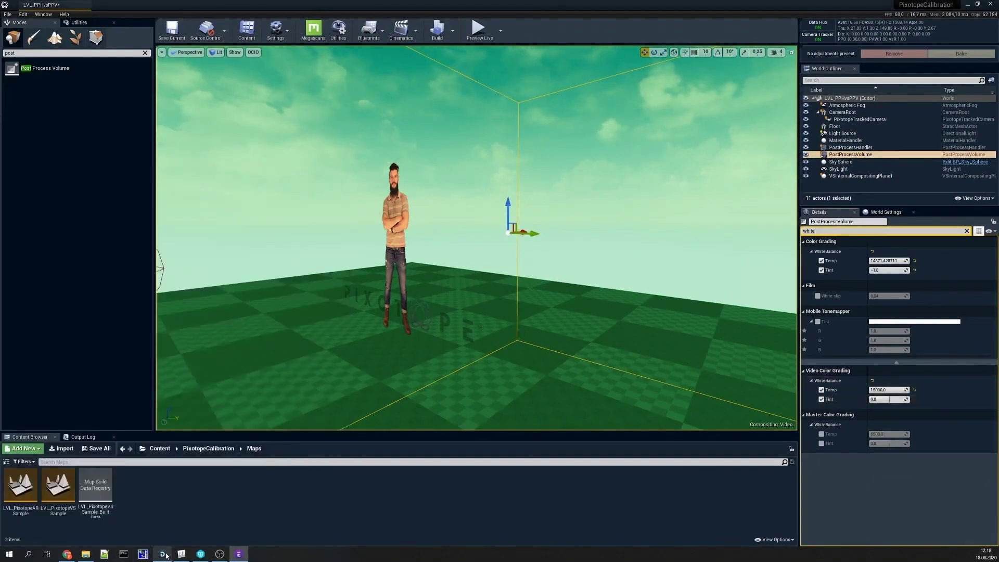
pyautogui.click(165, 555)
pyautogui.moveTo(119, 251)
pyautogui.mouseDown()
pyautogui.moveTo(138, 251)
pyautogui.moveTo(101, 251)
pyautogui.moveTo(119, 255)
pyautogui.mouseUp()
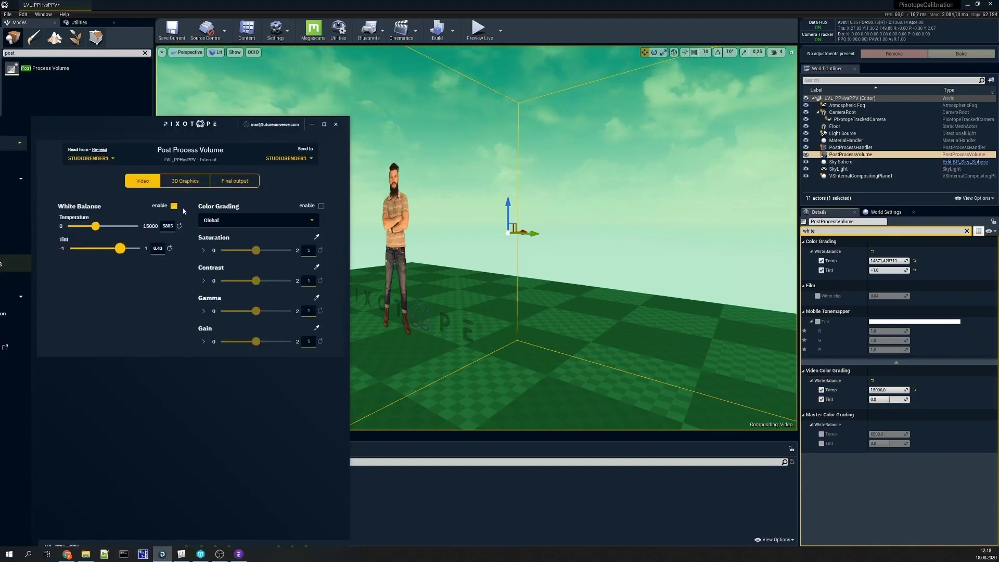
pyautogui.click(175, 206)
pyautogui.click(176, 206)
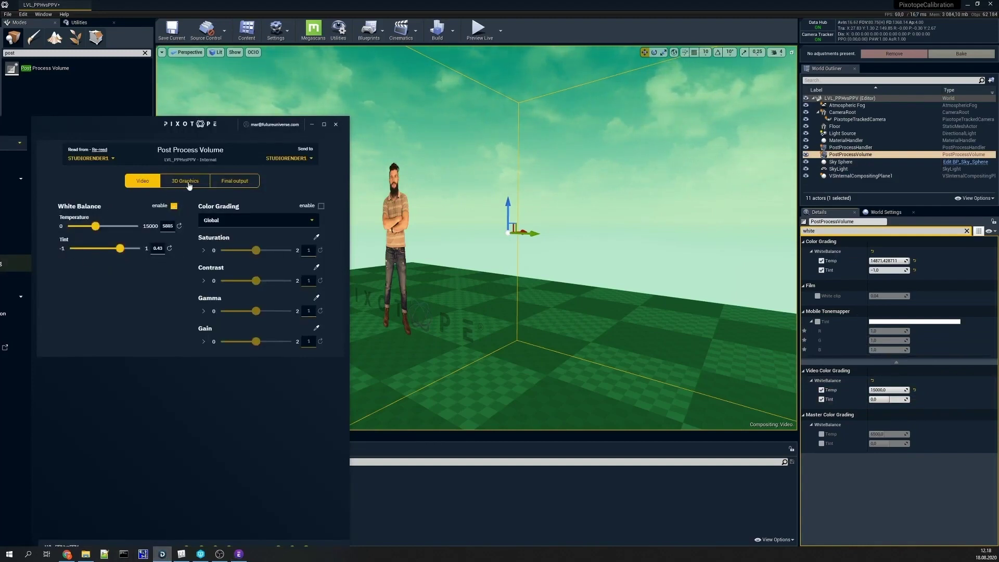
pyautogui.moveTo(144, 131); pyautogui.dragTo(167, 121)
pyautogui.click(336, 116)
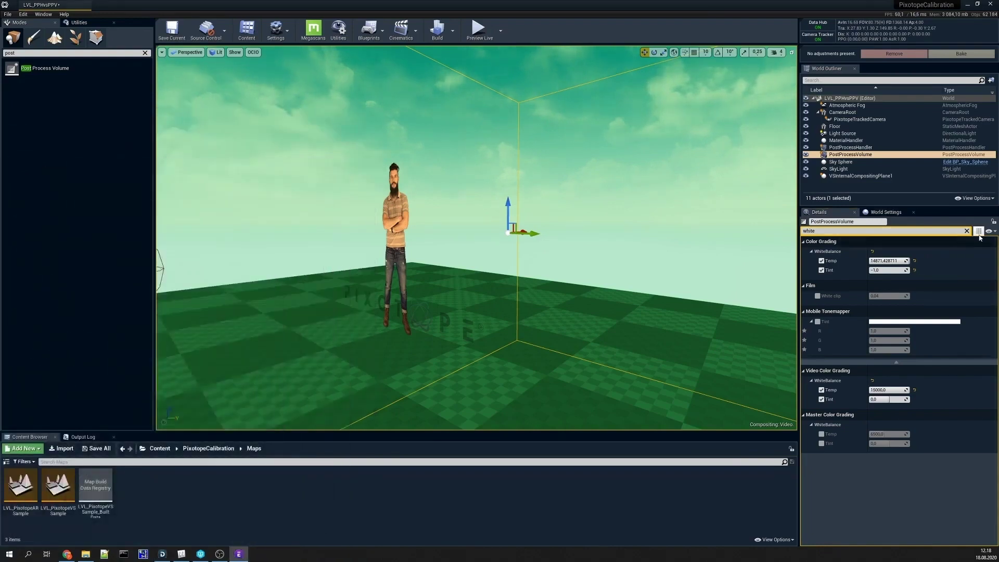
# Clear the property filter, select the PostProcessHandler and bring up its Post Process Volume Settings
pyautogui.click(967, 231)
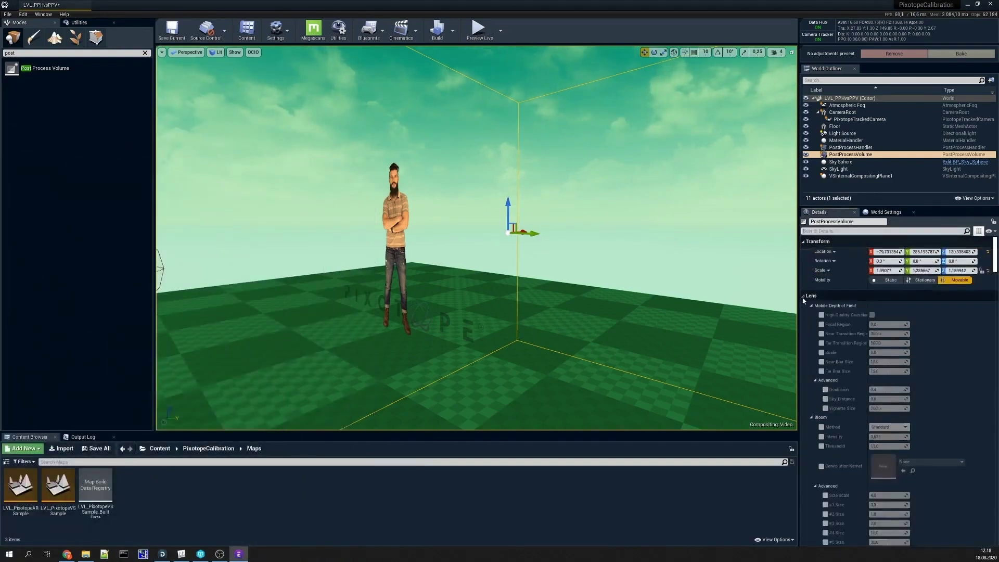
pyautogui.press('s')
pyautogui.moveTo(543, 263); pyautogui.dragTo(545, 266, button='right')
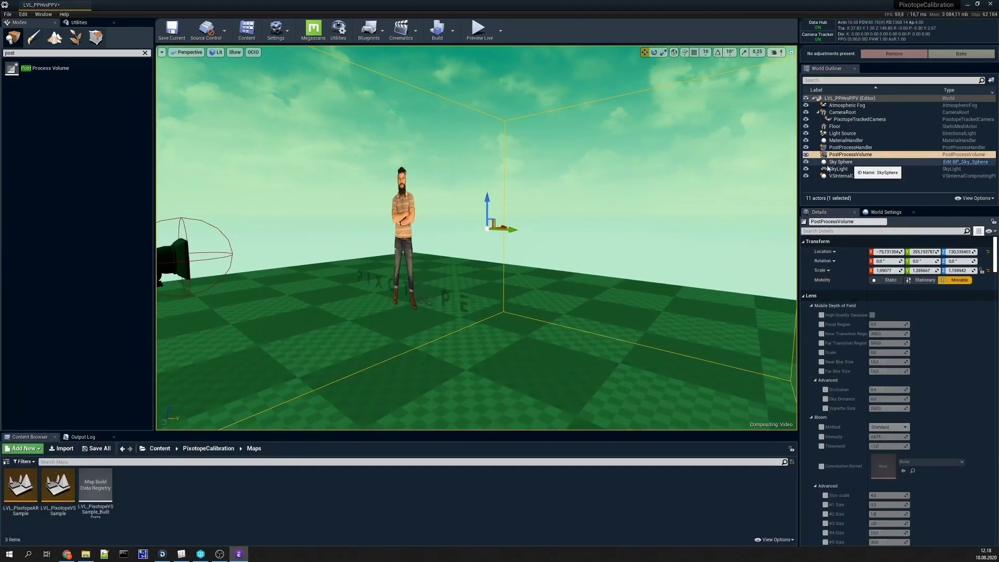
pyautogui.doubleClick(854, 155)
pyautogui.click(864, 147)
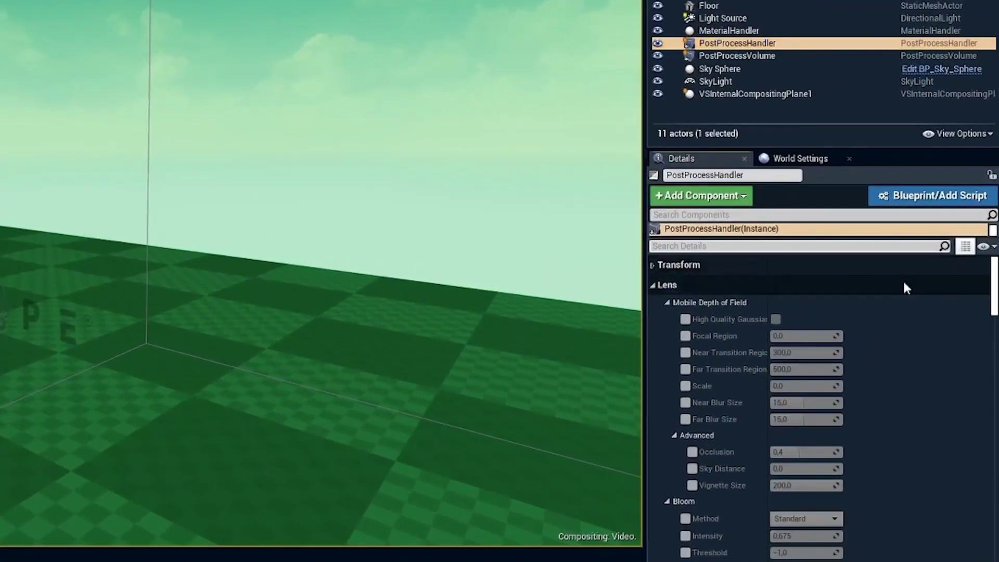
pyautogui.scroll(-1, 884, 289)
pyautogui.moveTo(994, 307); pyautogui.dragTo(993, 559)
pyautogui.scroll(-20, 807, 559)
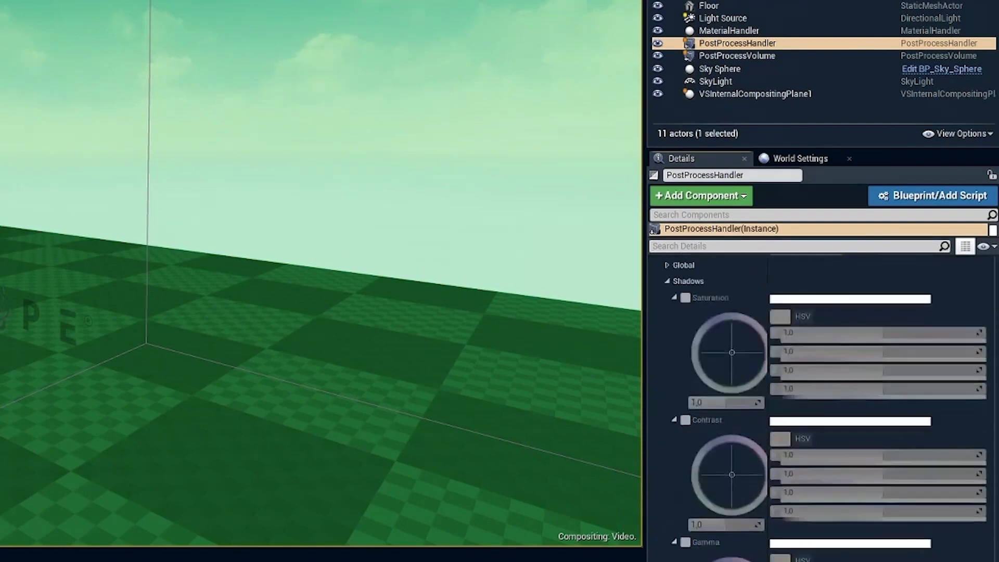
pyautogui.scroll(12, 808, 560)
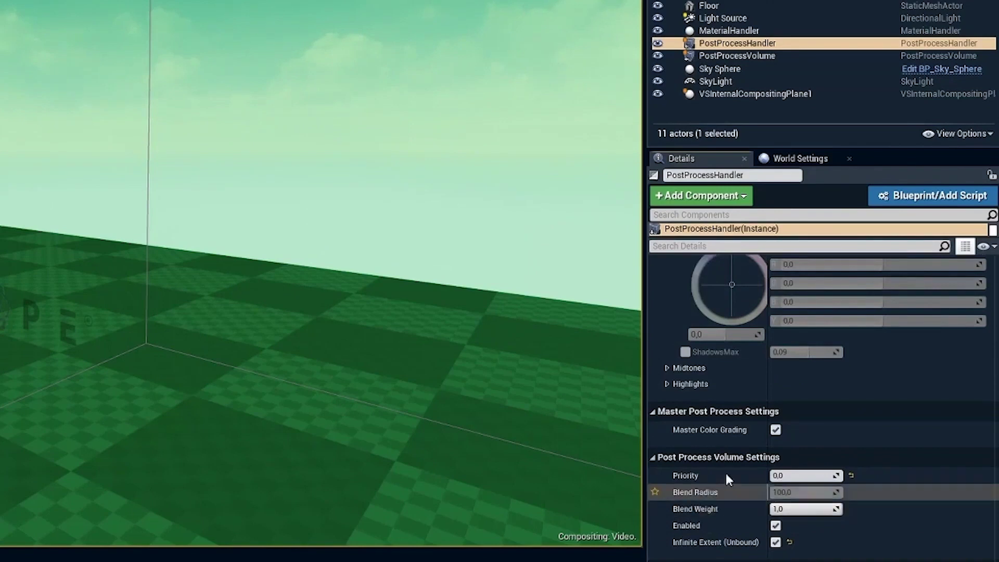
pyautogui.click(776, 526)
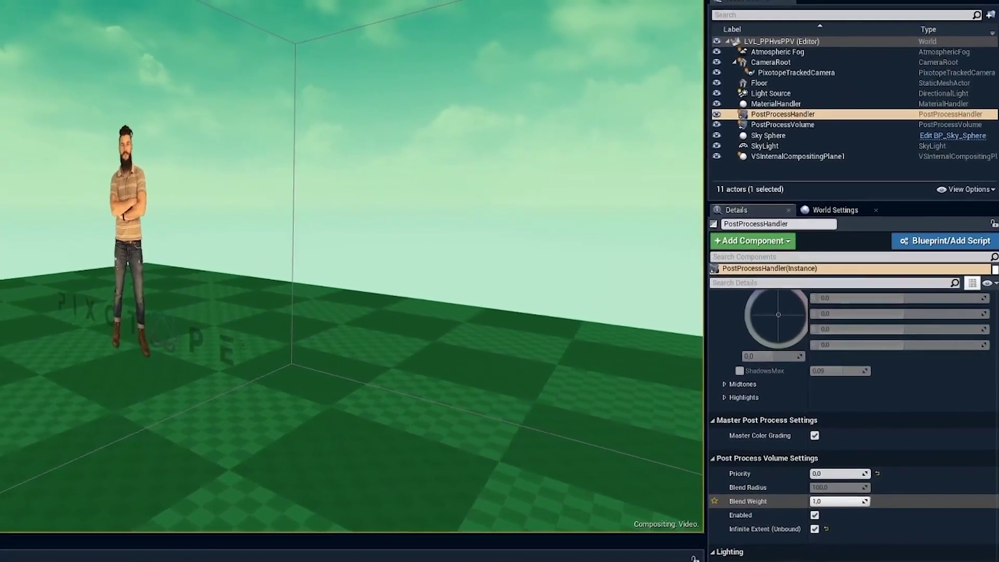
# Try lowering the PostProcessHandler's Blend Weight to about 0.41 and restore it to 1.0
pyautogui.moveTo(866, 501); pyautogui.dragTo(858, 501)
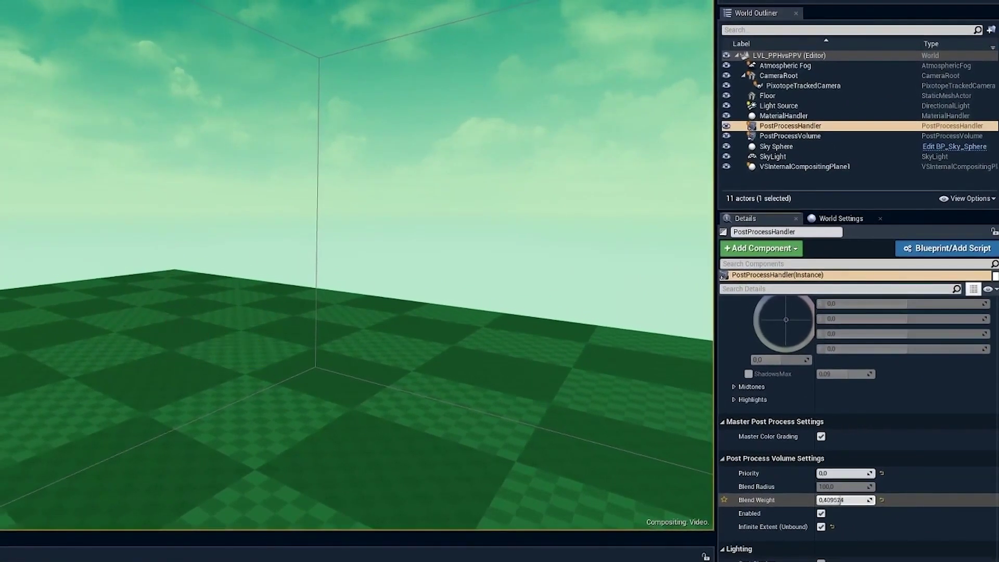
pyautogui.moveTo(855, 500); pyautogui.dragTo(874, 501)
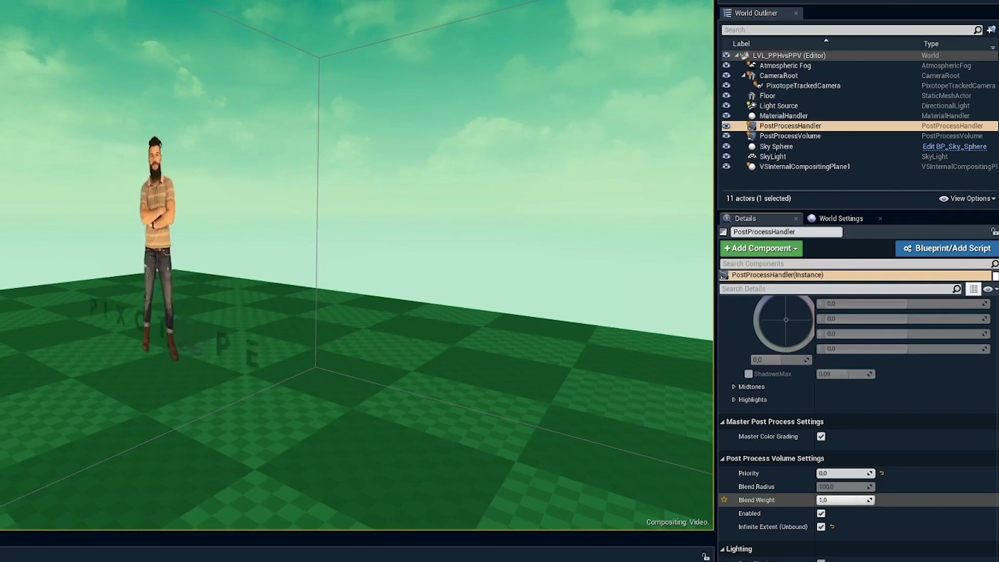
pyautogui.click(844, 500)
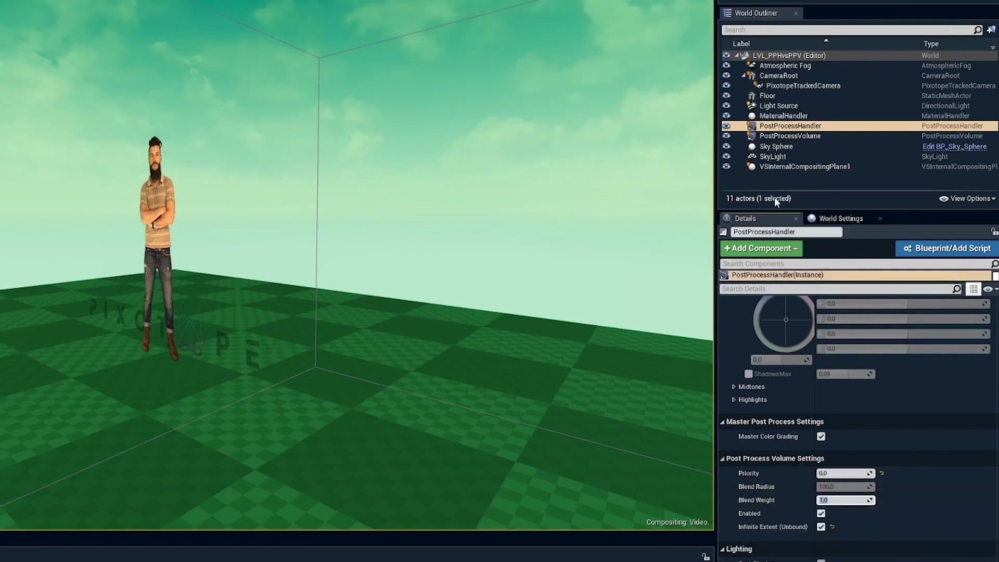
# Reset the PostProcessHandler's Priority to its default of 1000, then select the PostProcessVolume and view it from outside
pyautogui.click(834, 474)
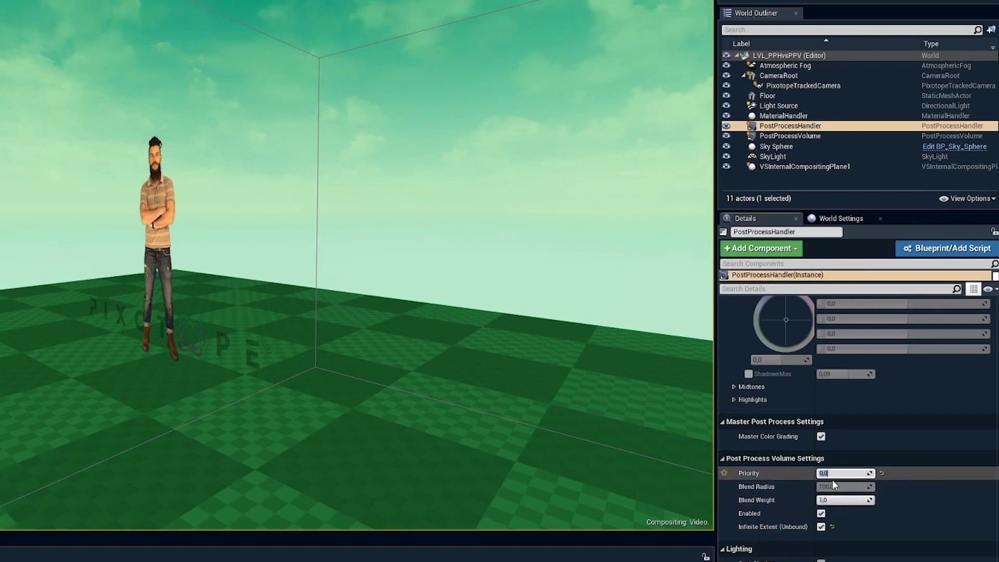
pyautogui.click(884, 473)
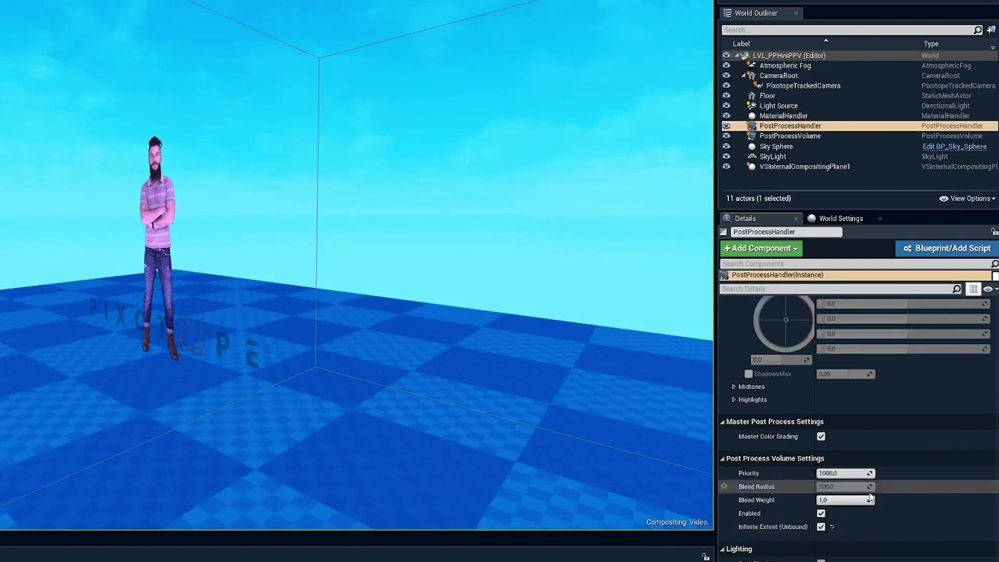
pyautogui.click(814, 138)
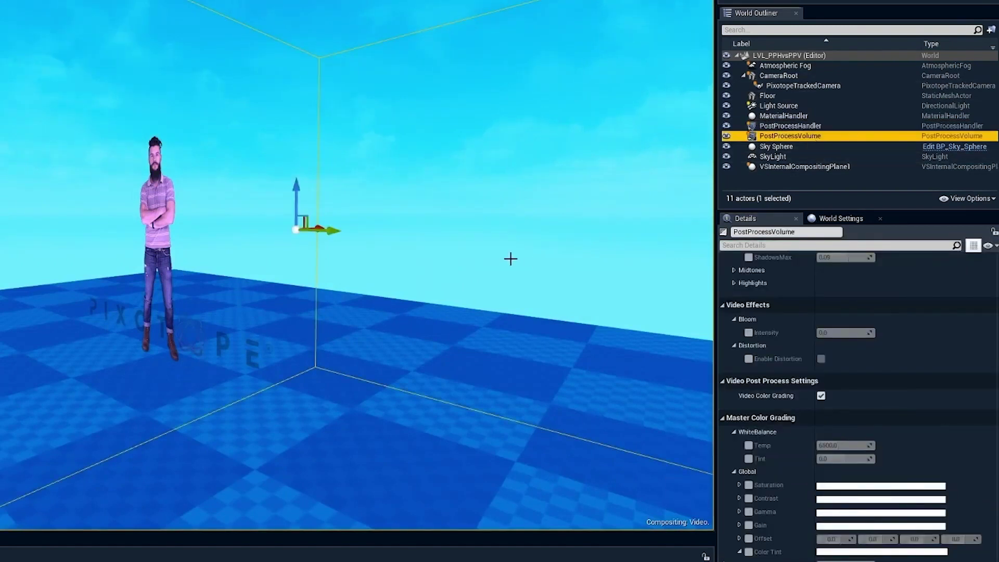
pyautogui.moveTo(456, 257)
pyautogui.mouseDown(button='right')
pyautogui.moveTo(406, 255)
pyautogui.moveTo(489, 273)
pyautogui.moveTo(385, 257)
pyautogui.moveTo(427, 240)
pyautogui.moveTo(448, 257)
pyautogui.mouseUp(button='right')
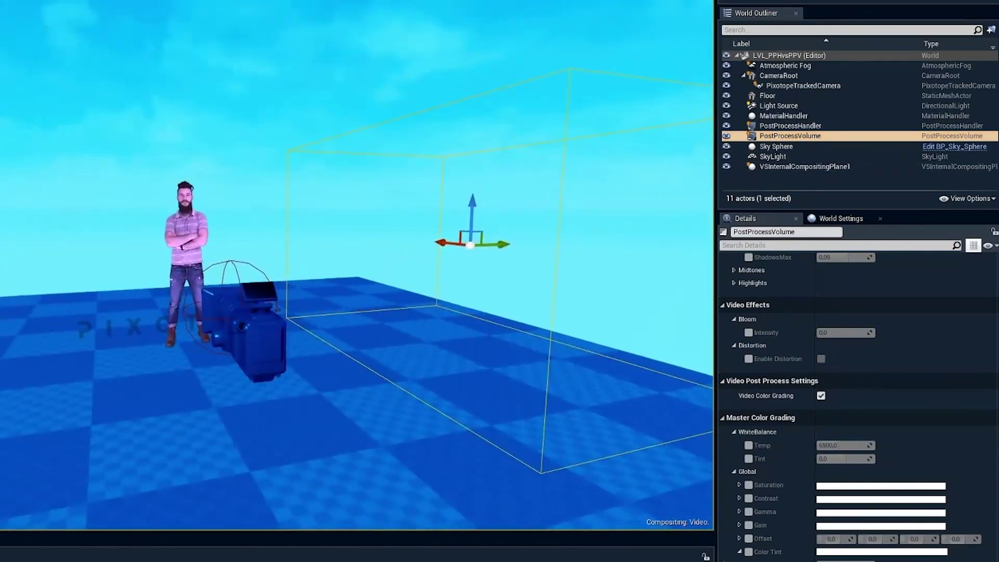